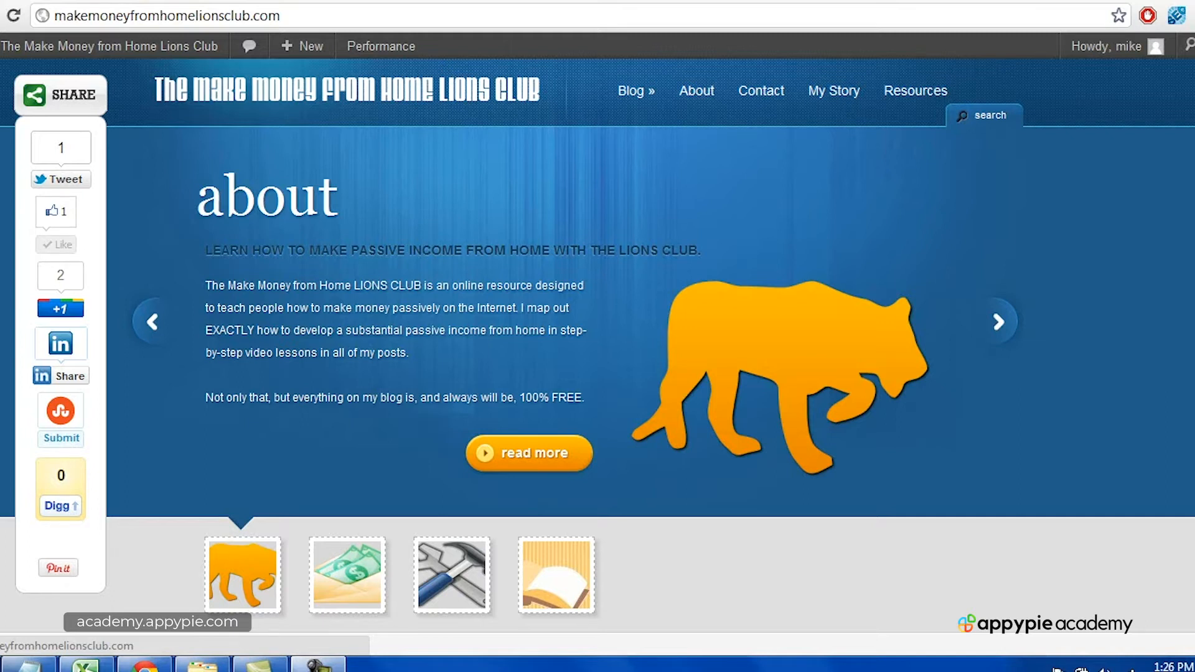
click(319, 666)
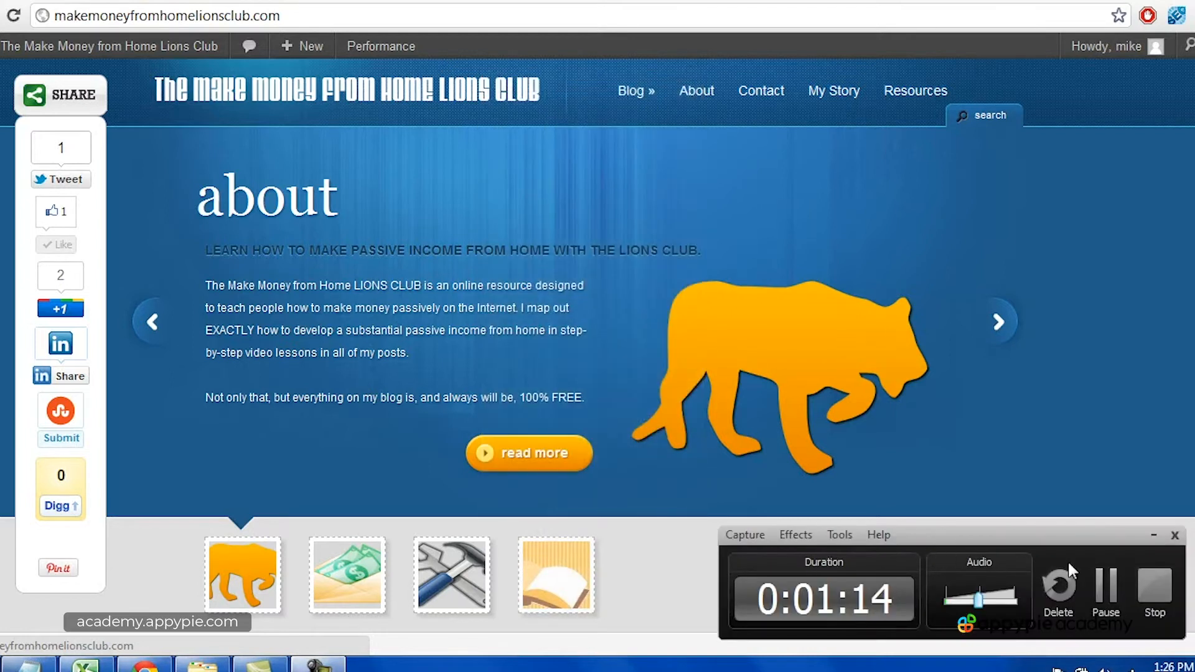
click(1150, 588)
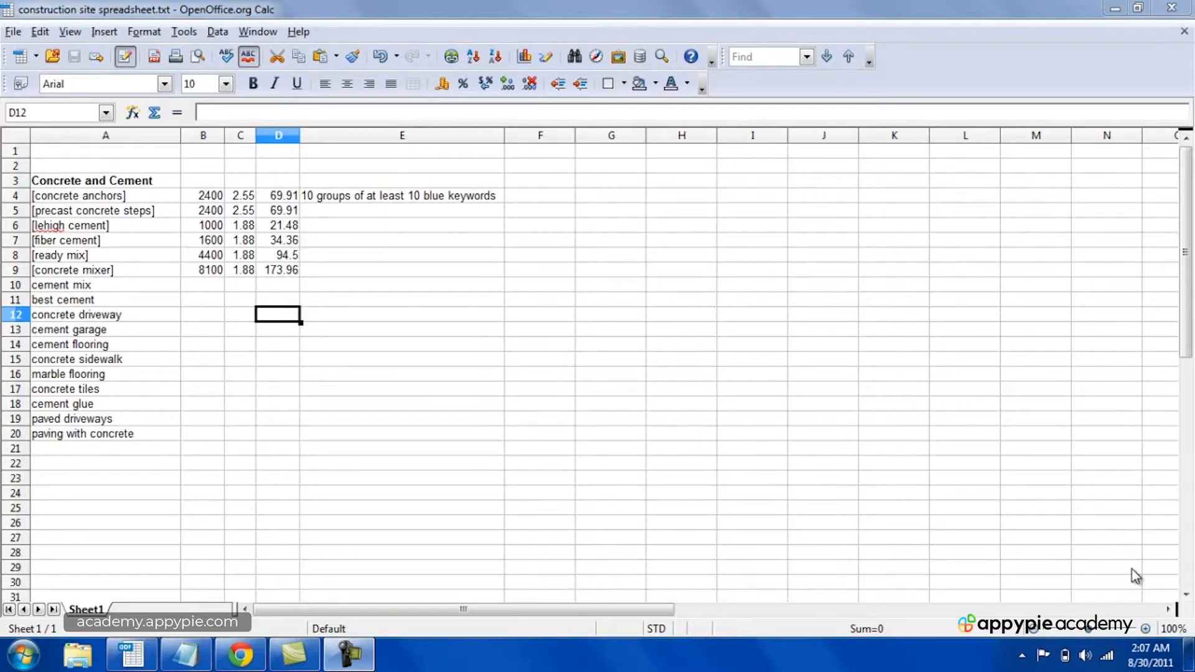
Step: Review the note on keyword groups and the Concrete and Cement keywords in column A of the spreadsheet
click(393, 198)
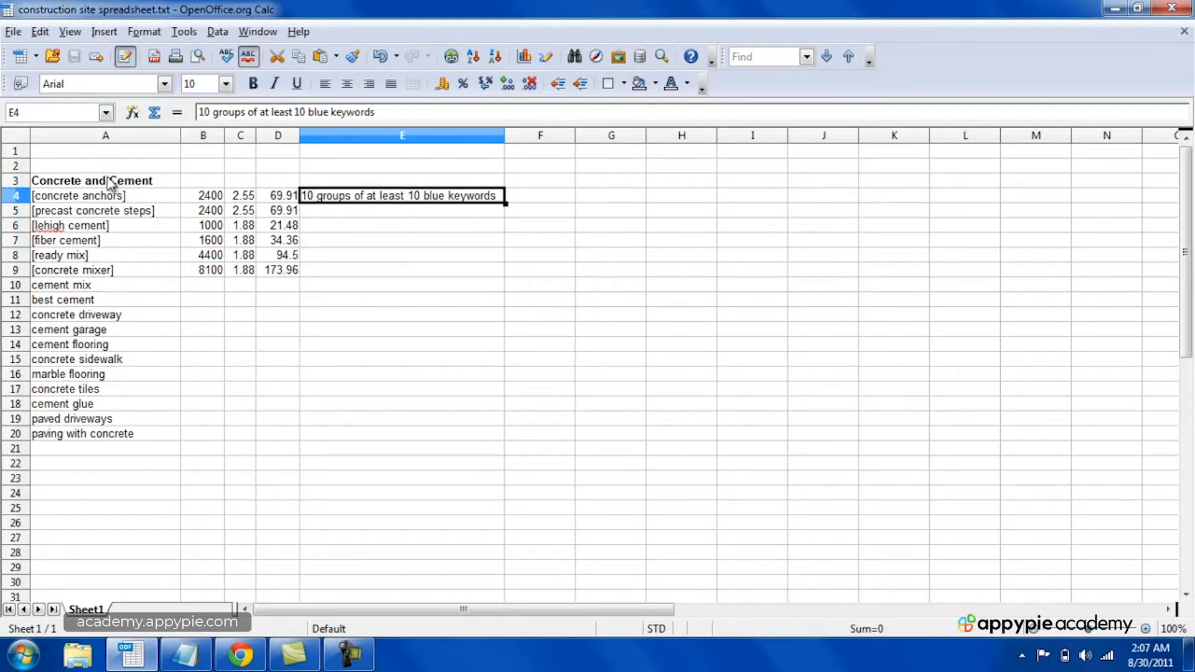
click(92, 199)
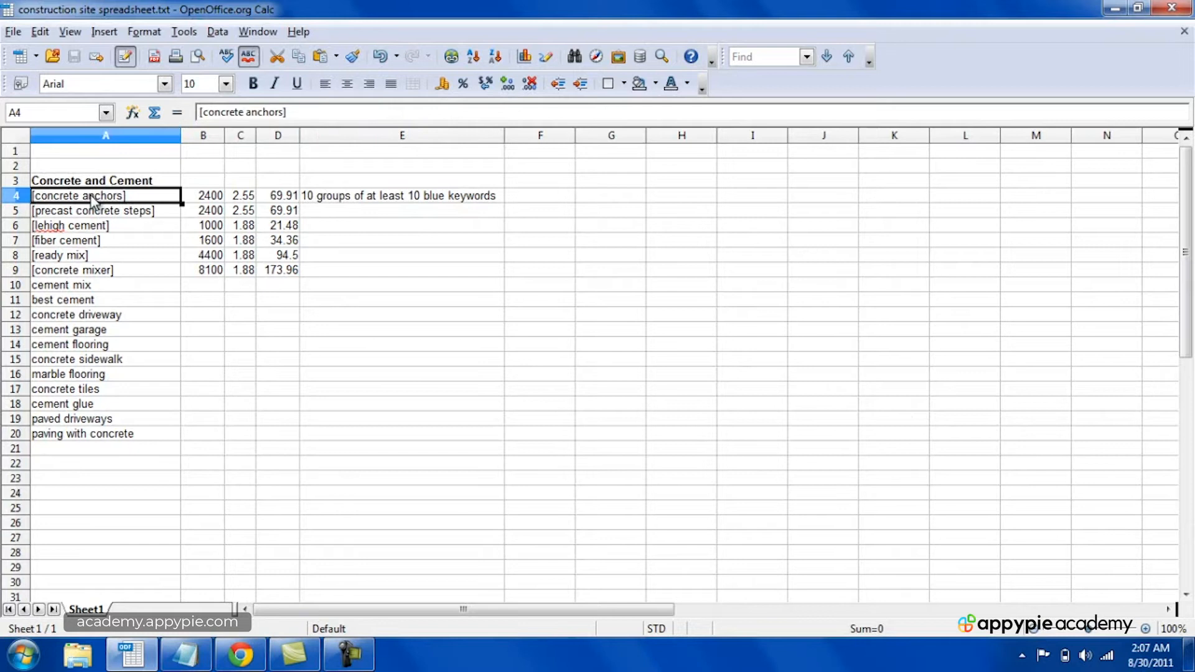
key(Up)
key(Down)
key(Down)
key(Down)
key(Down)
key(Down)
key(Down)
key(Down)
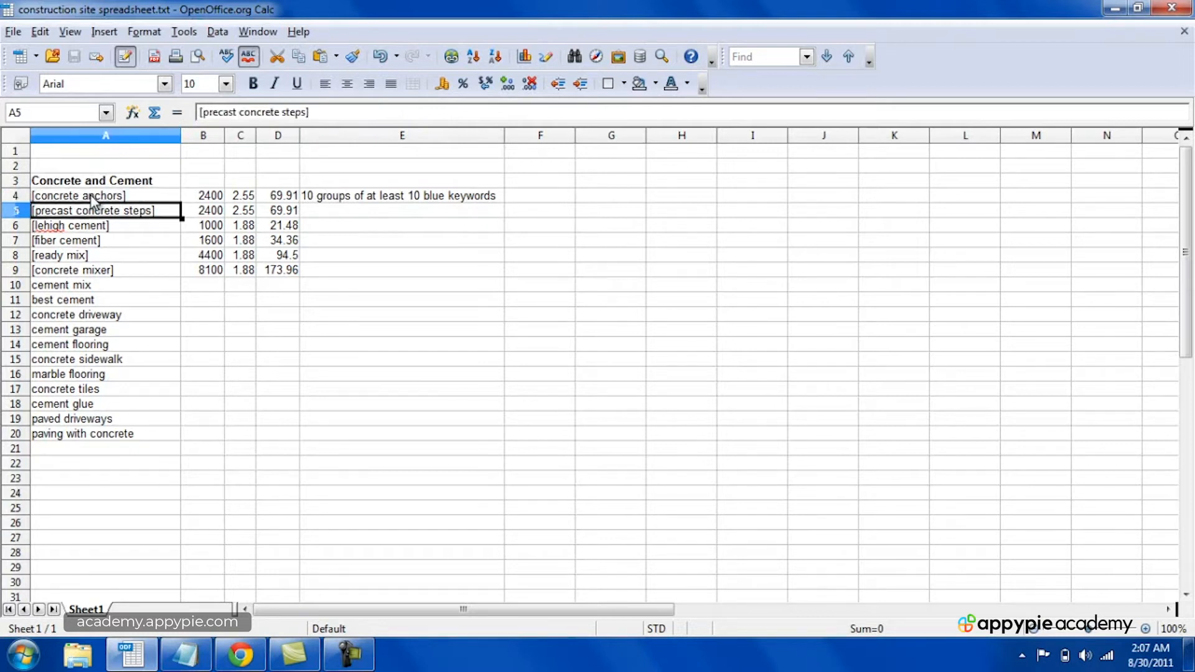
key(Down)
key(Up)
key(Up)
key(Up)
key(Up)
key(Up)
key(Up)
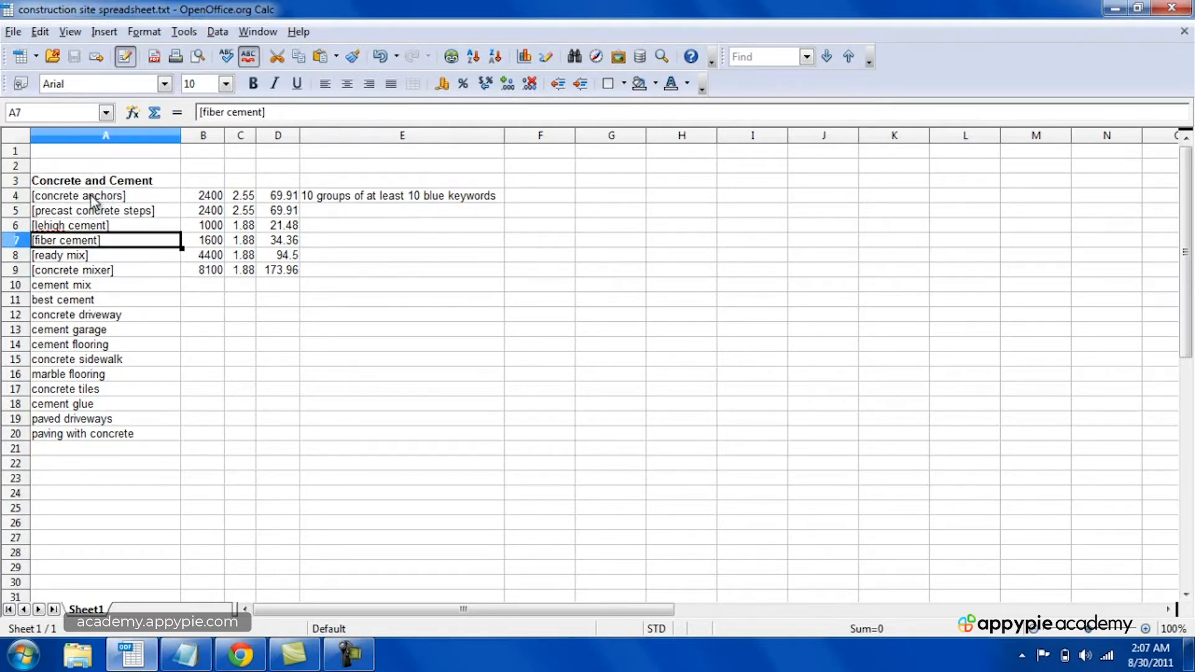
key(Down)
key(Down)
key(Down)
key(Down)
key(Down)
key(Down)
key(Down)
key(Down)
key(Down)
key(Down)
key(Down)
key(Down)
key(Down)
key(Down)
key(Down)
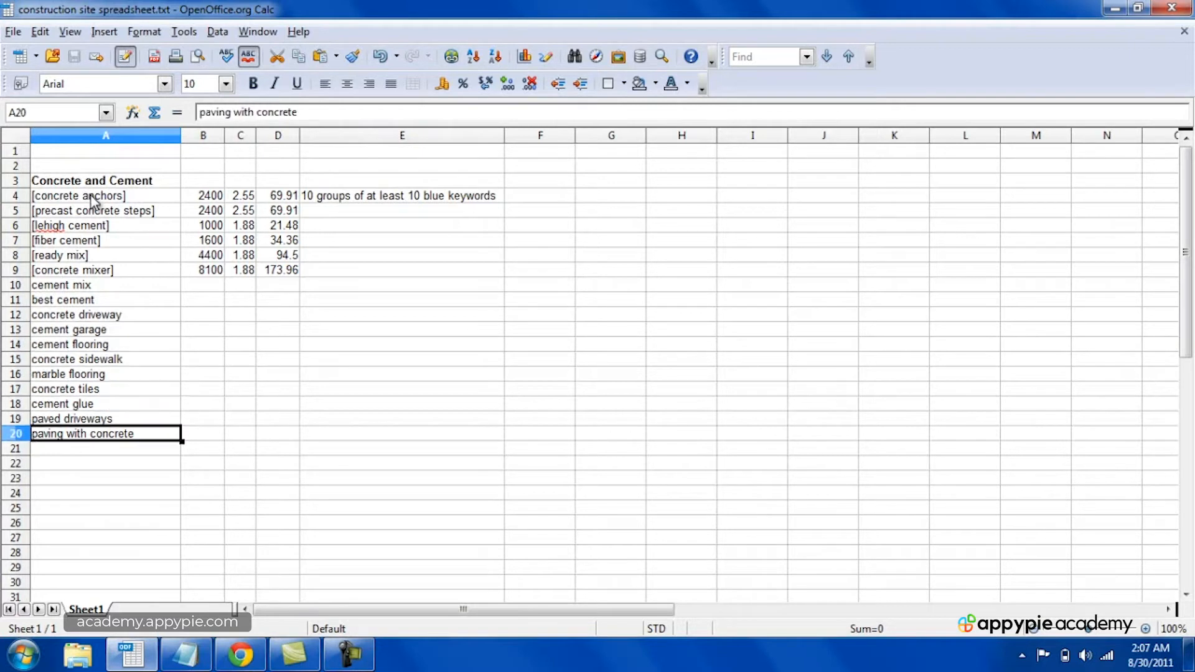
key(Right)
key(Right)
key(Right)
key(Left)
key(Left)
key(Left)
key(Up)
key(Up)
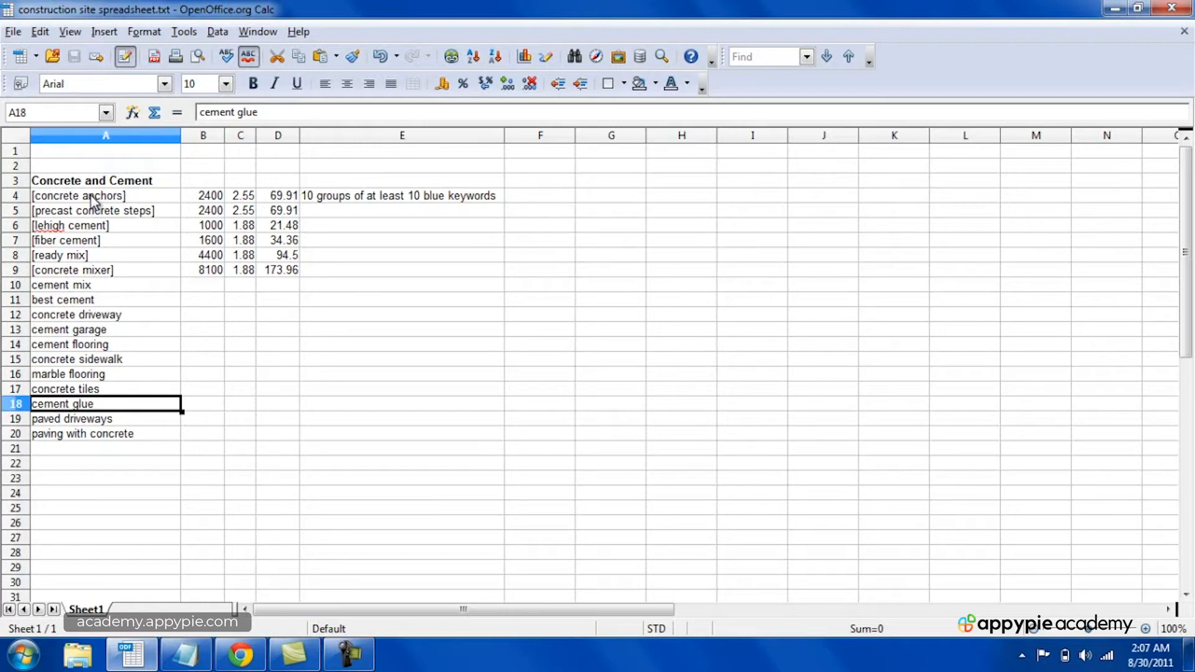
Step: Enter "concrete anchors" in cell G4, taking the first keyword of the Concrete and Cement list
click(94, 199)
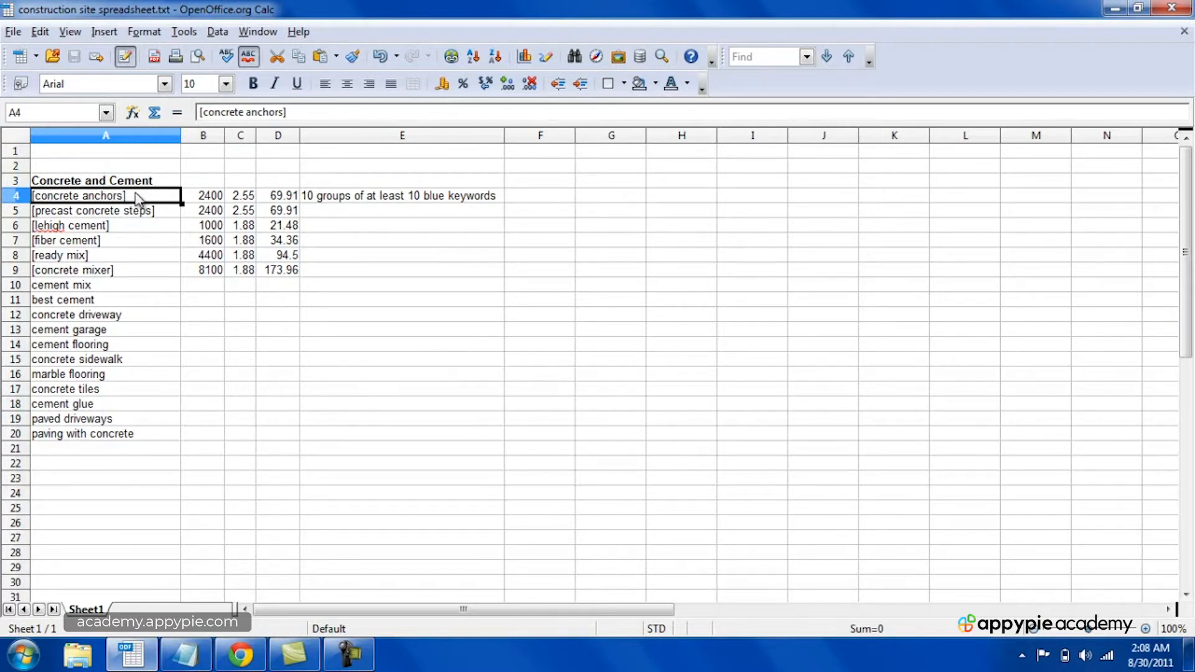
click(603, 198)
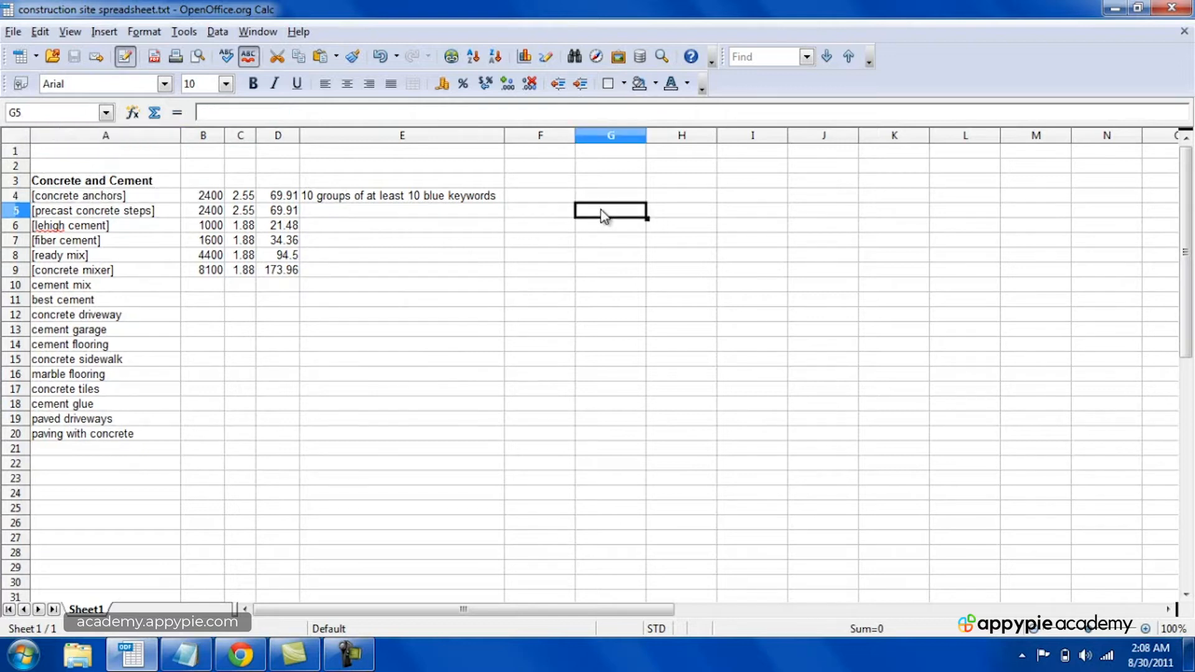
text(concre)
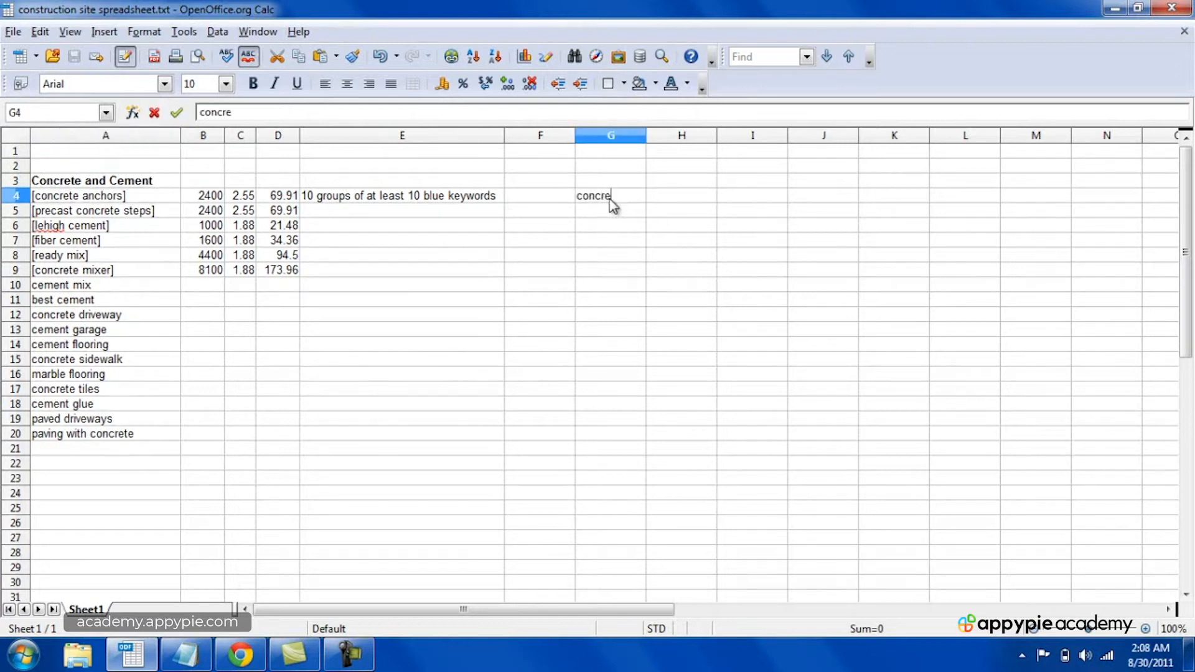
text(te anchors)
key(Return)
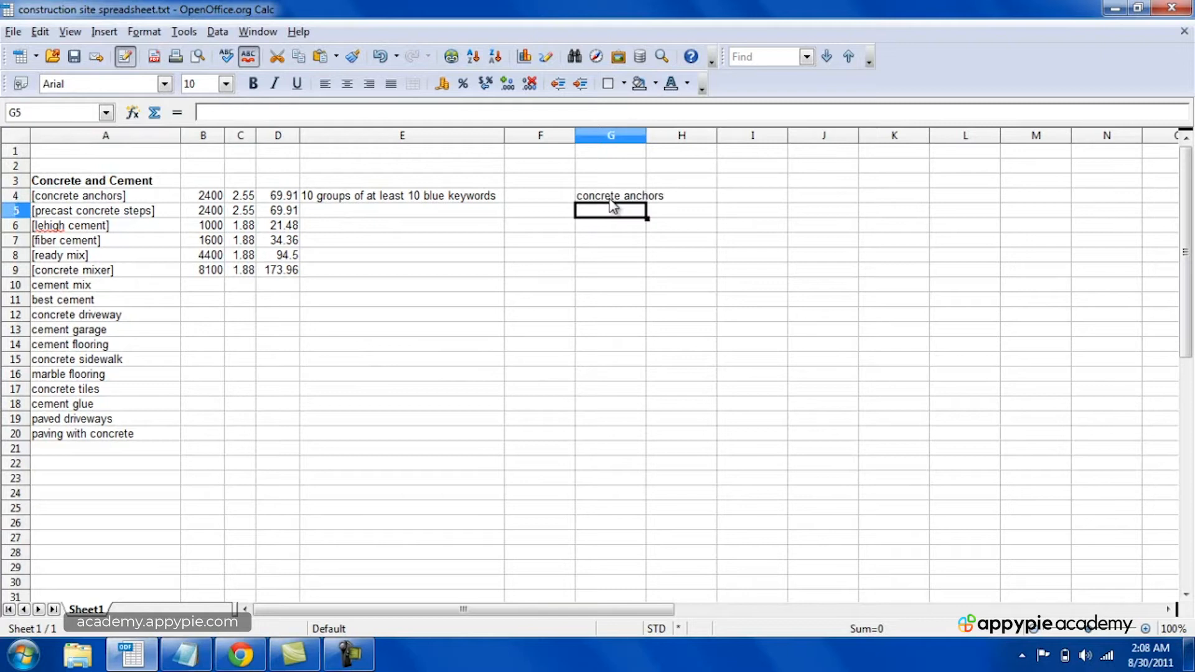
click(347, 653)
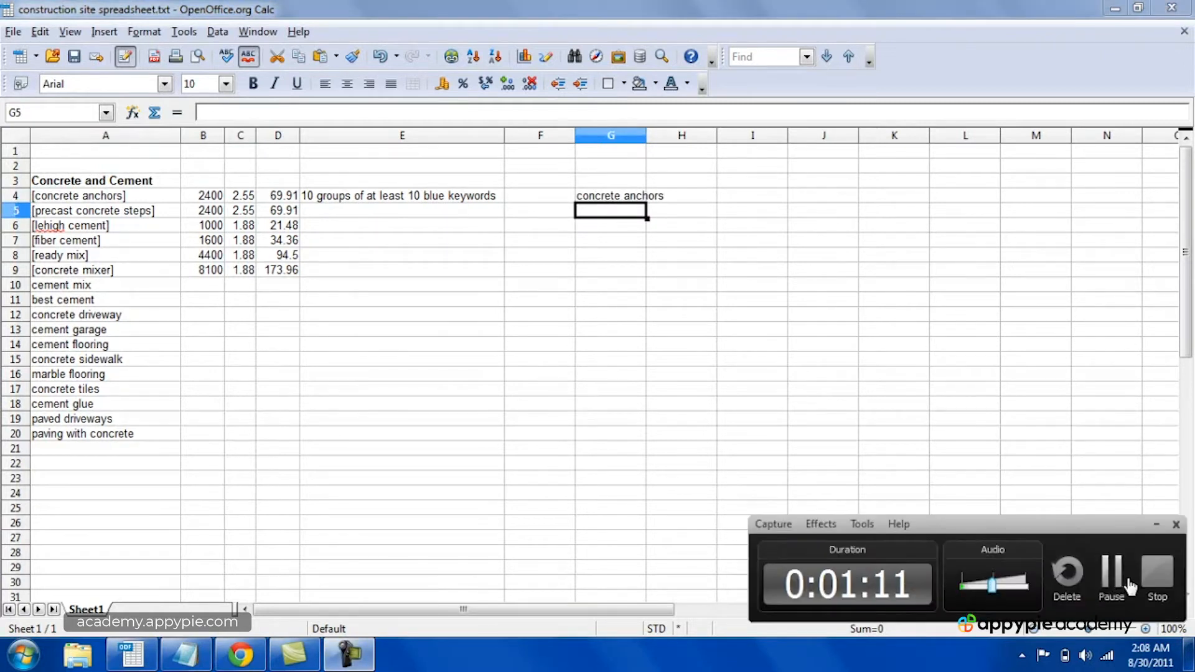
click(1157, 576)
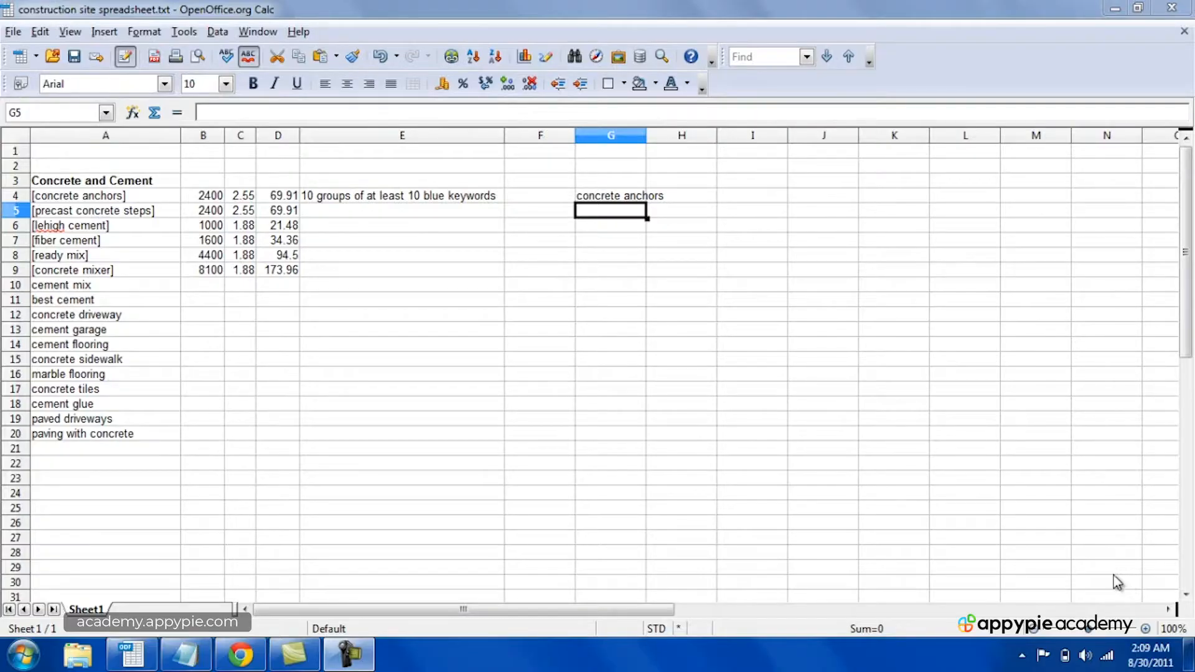
Step: Widen column G so that "concrete anchors" fits inside its cell
click(594, 199)
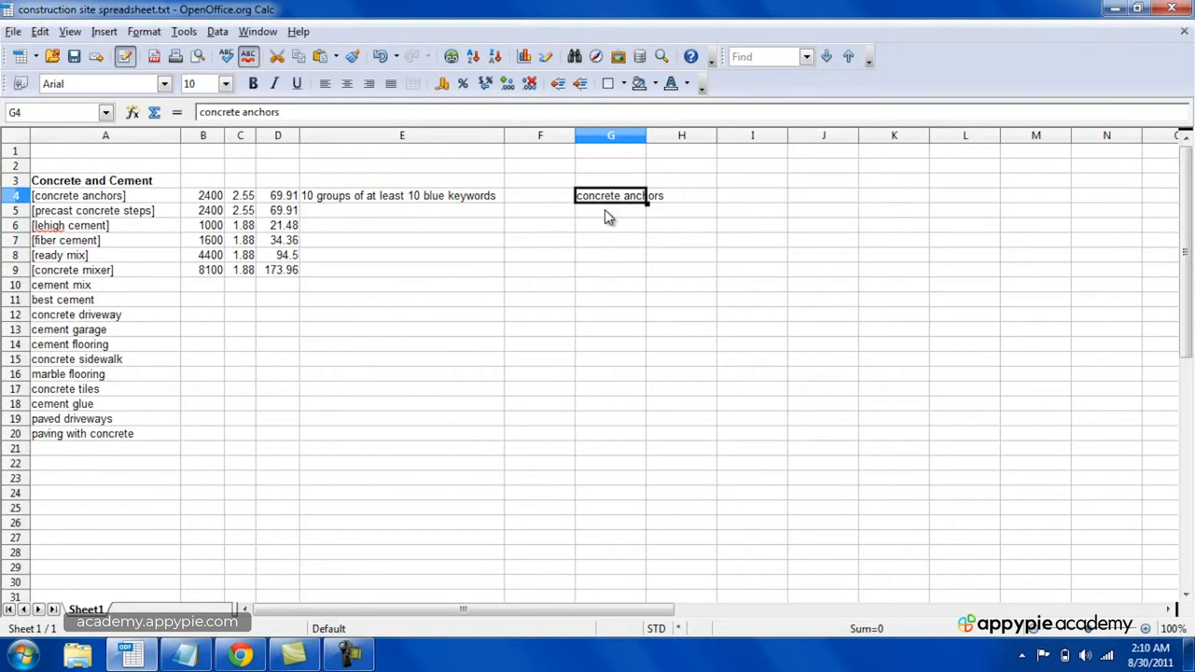
drag(647, 136, 691, 137)
click(641, 215)
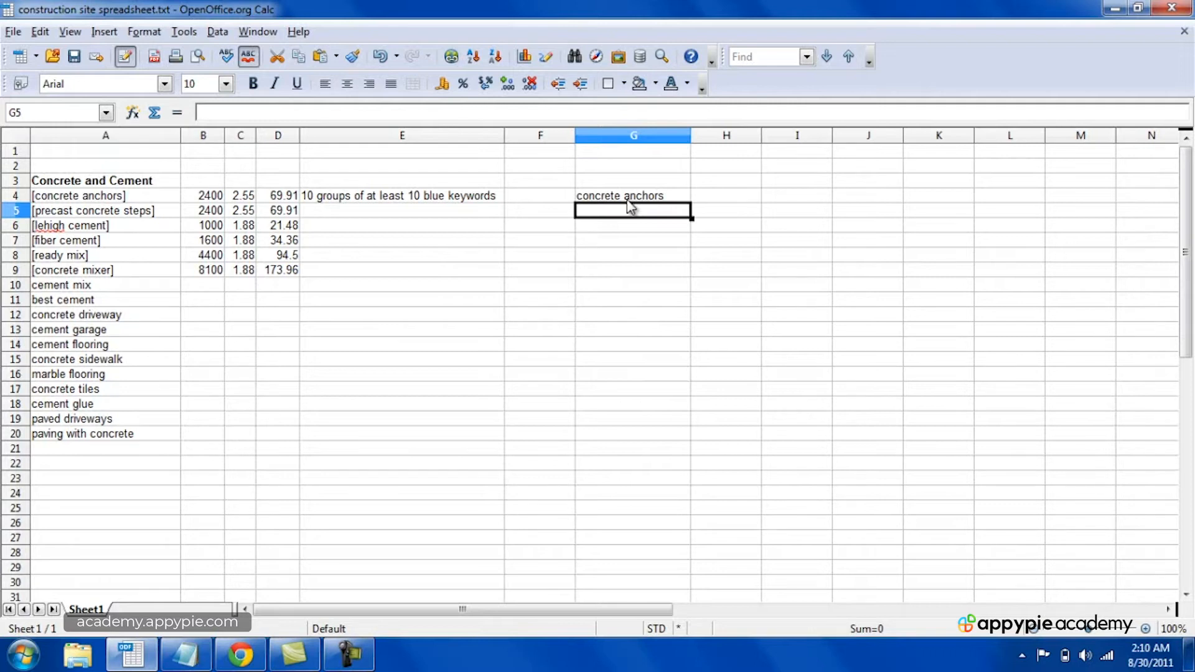
click(628, 200)
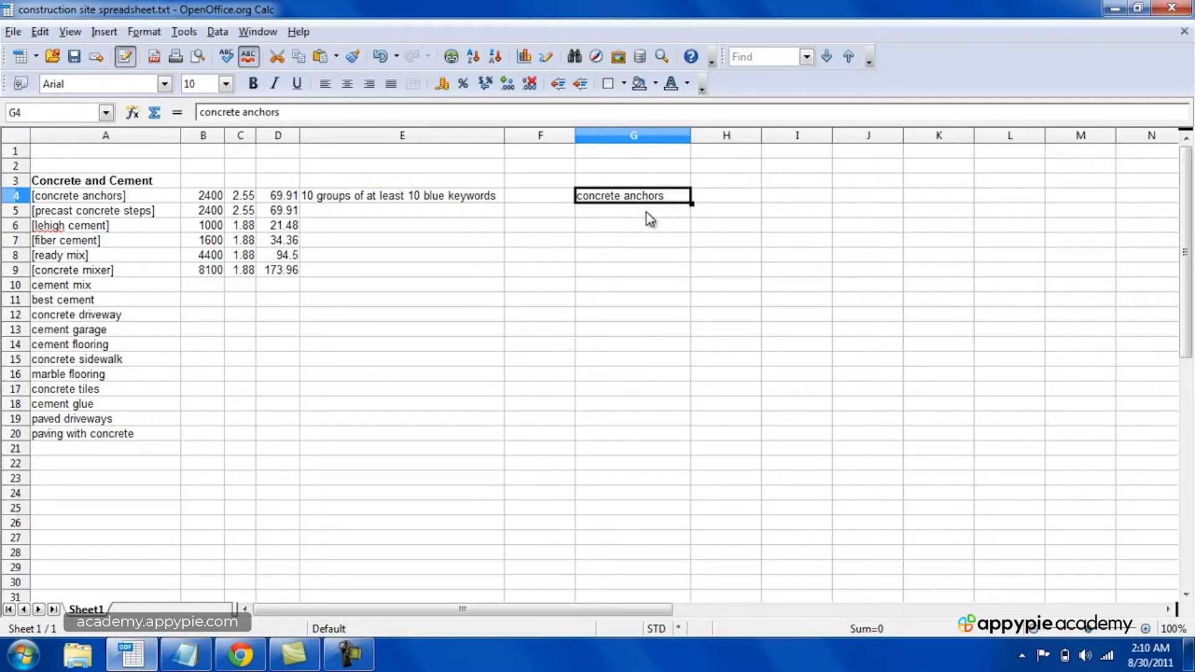
click(649, 218)
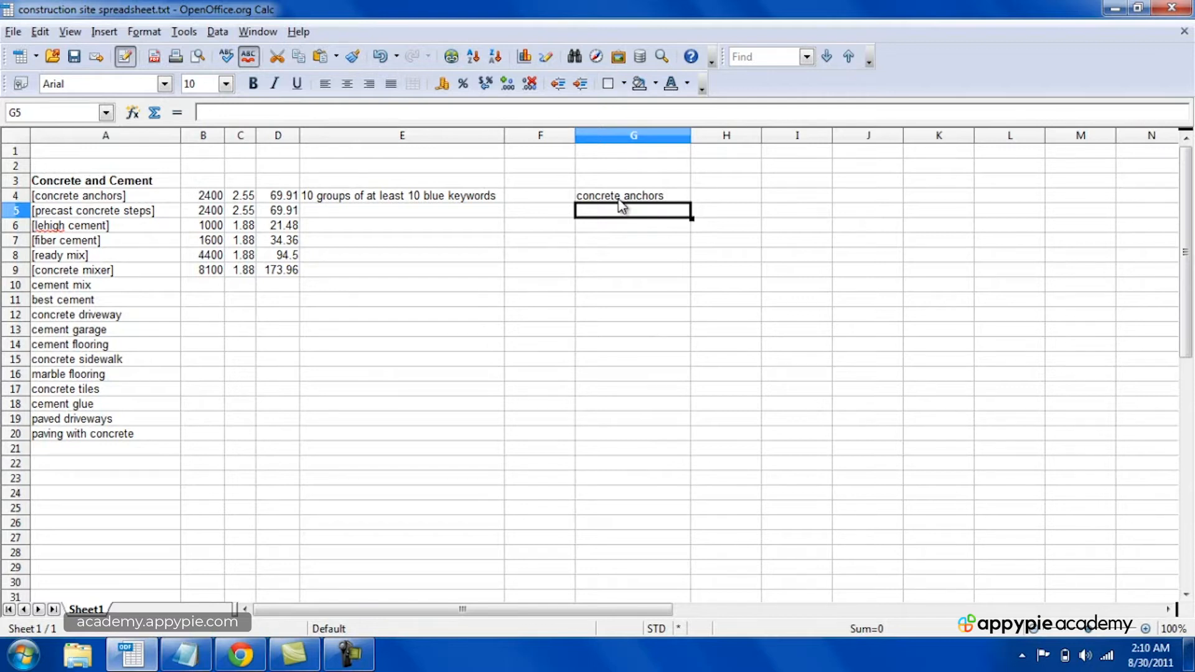
click(619, 200)
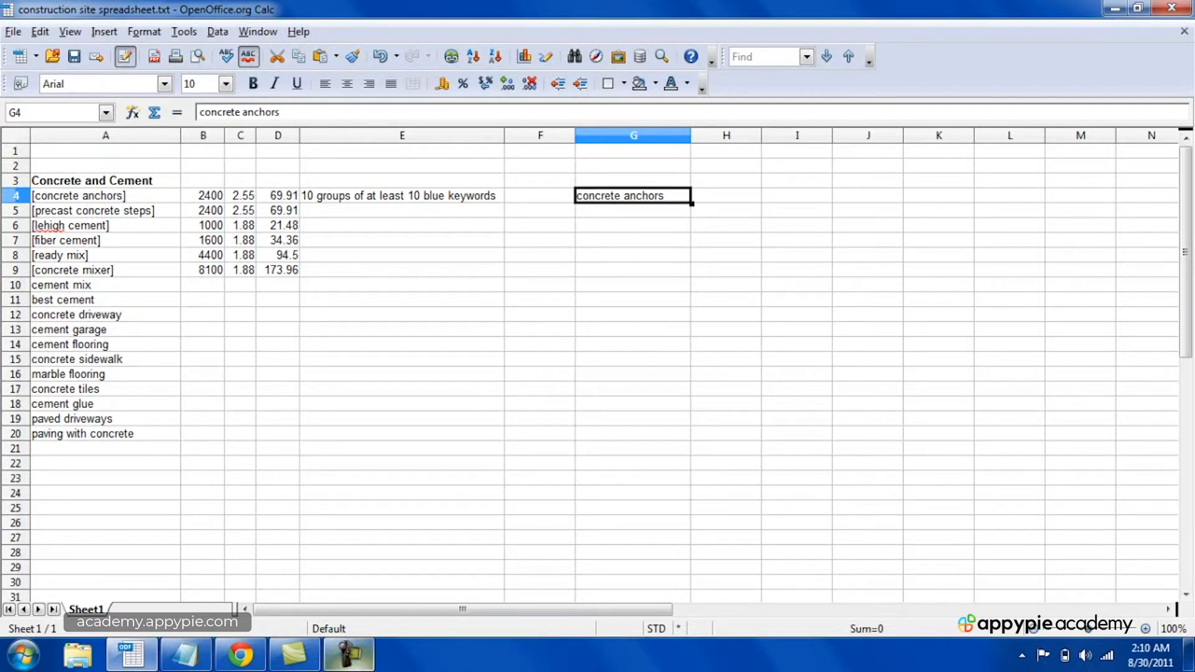
click(349, 653)
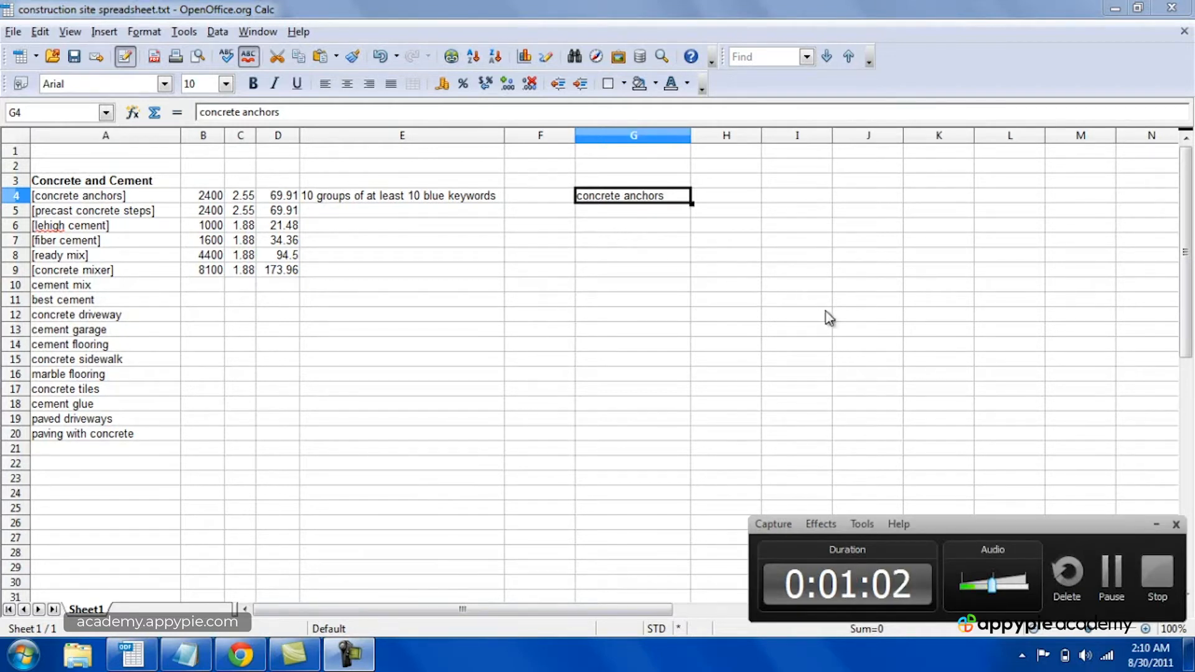
click(1160, 582)
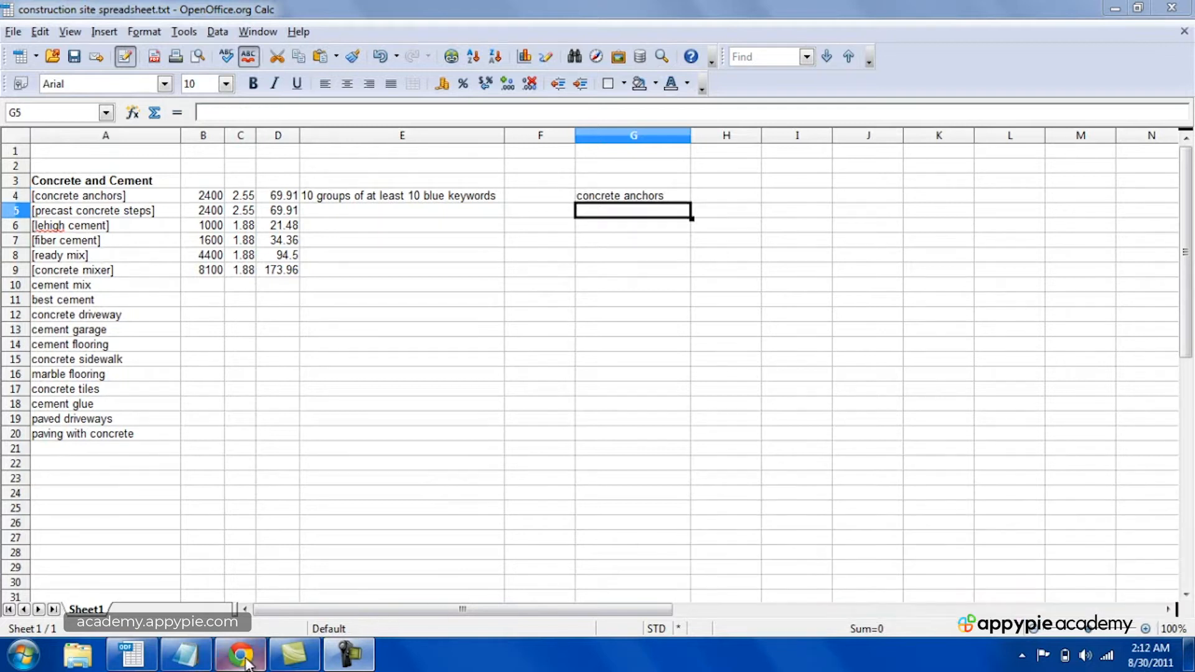
Step: Switch to Chrome, search Google for "google keyword tool" and open the Google AdWords Keyword Tool result
click(246, 659)
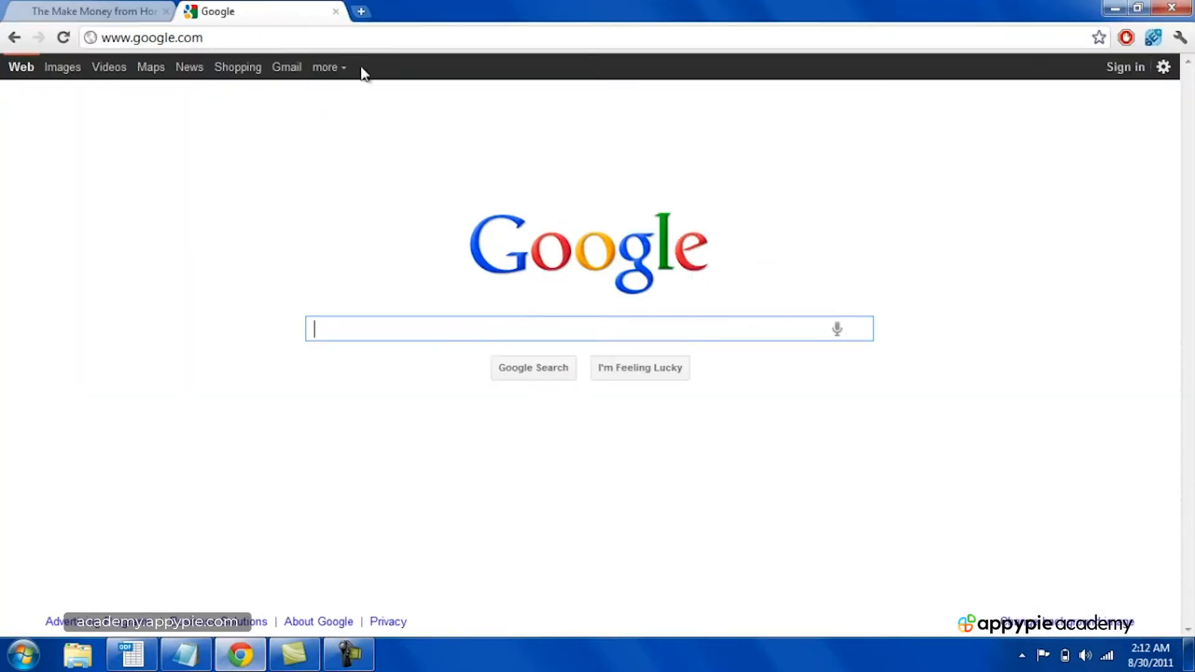
text(gle keyword tool)
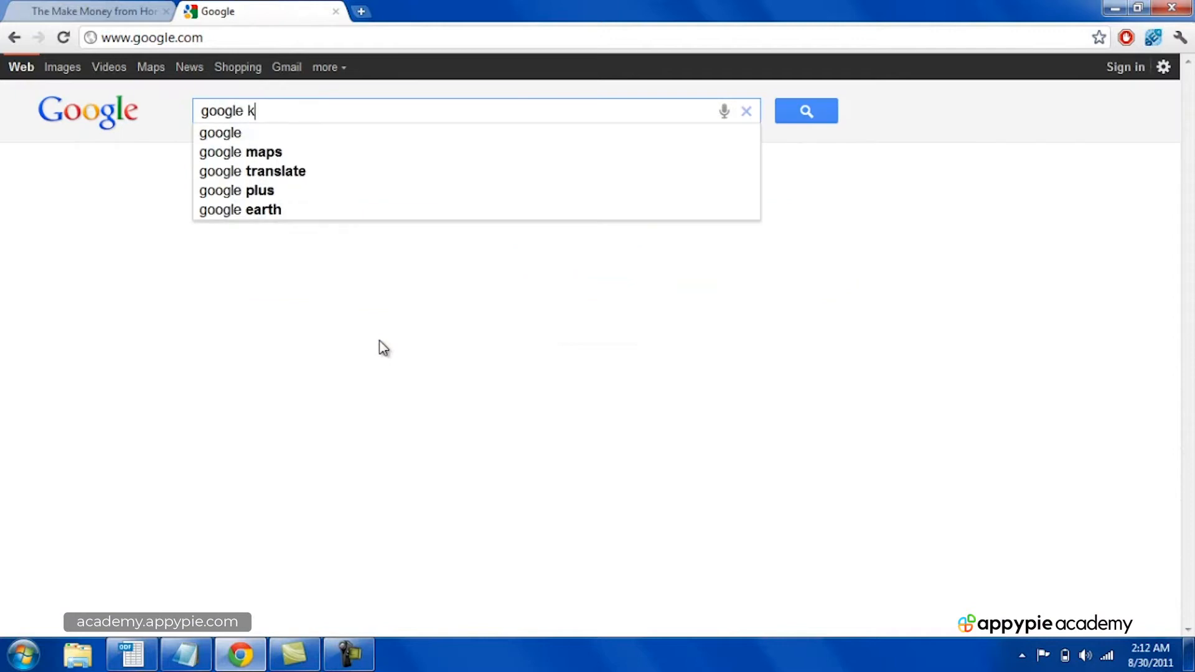
key(Return)
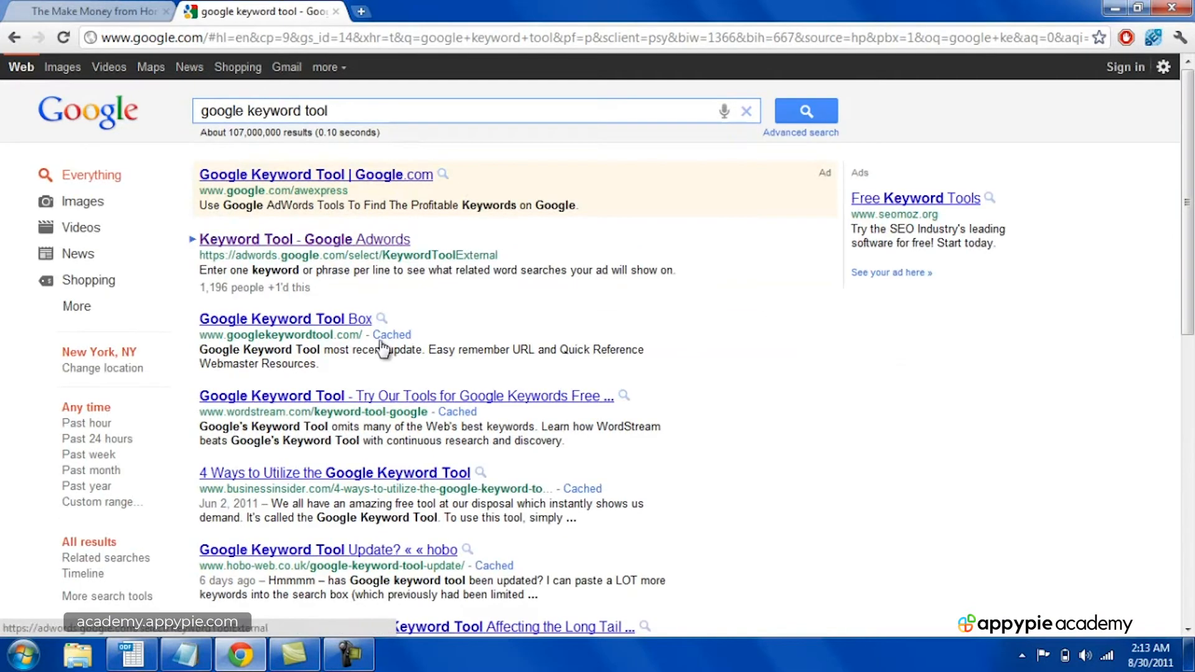
click(316, 249)
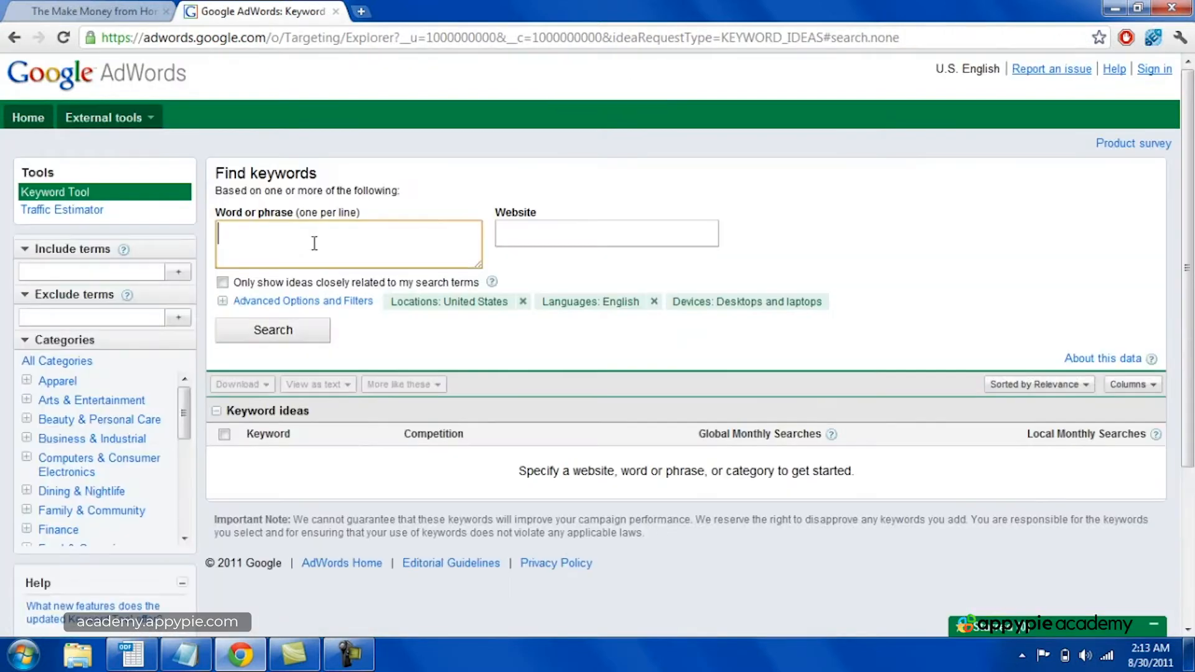
Step: Search for keyword ideas for "concrete anchors", showing only ideas closely related to the search terms
text(concrete anchors)
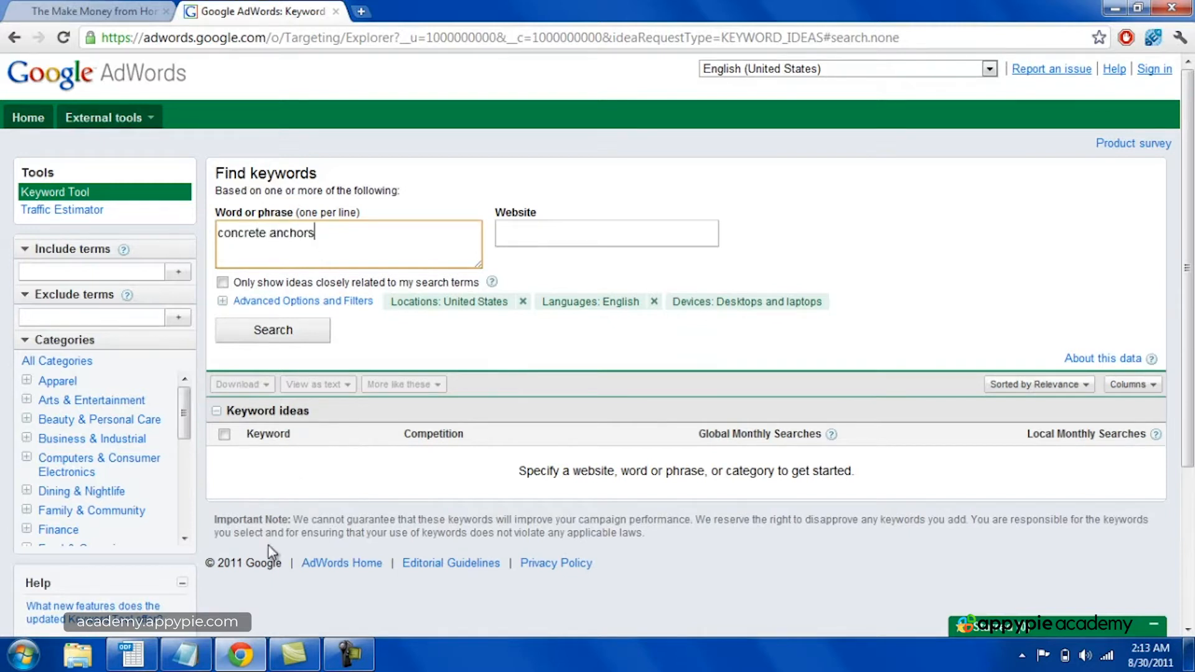
click(141, 661)
click(240, 655)
click(222, 283)
click(264, 341)
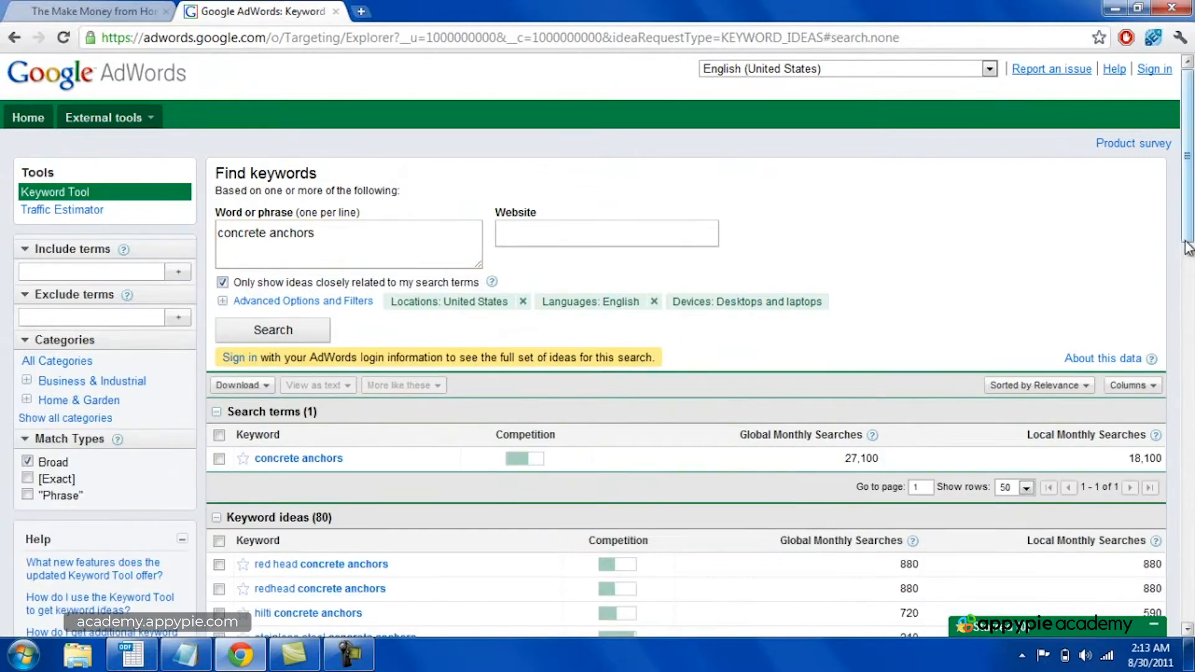
Step: Change the match type from Broad to Exact and sort the keyword ideas by global monthly searches
drag(1189, 248, 1192, 293)
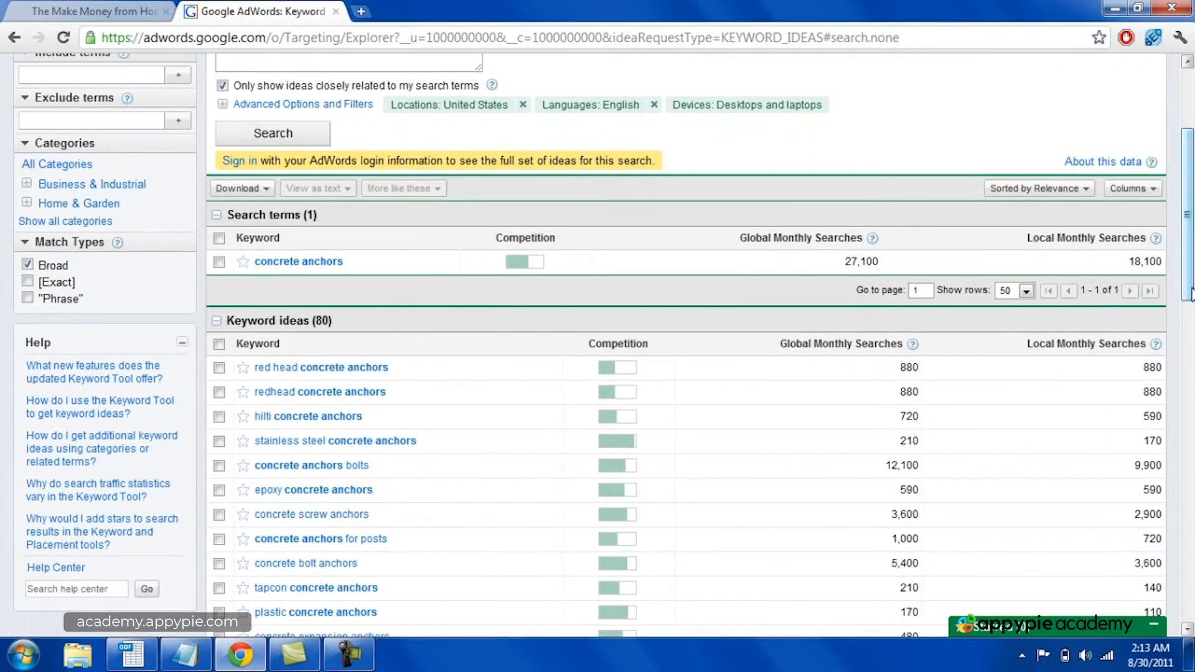
click(27, 266)
click(28, 282)
click(865, 344)
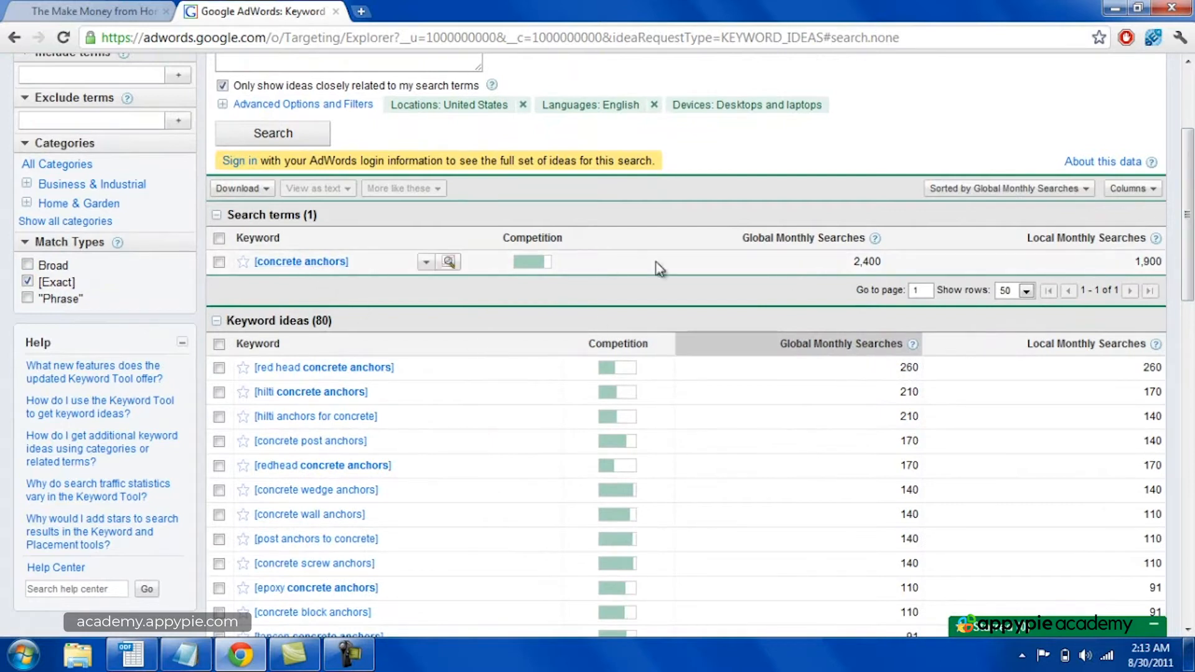
Step: Switch to the OpenOffice Calc spreadsheet and enter the keyword "red head concrete anchors" in cell G5
scroll(1188, 212, down, 2)
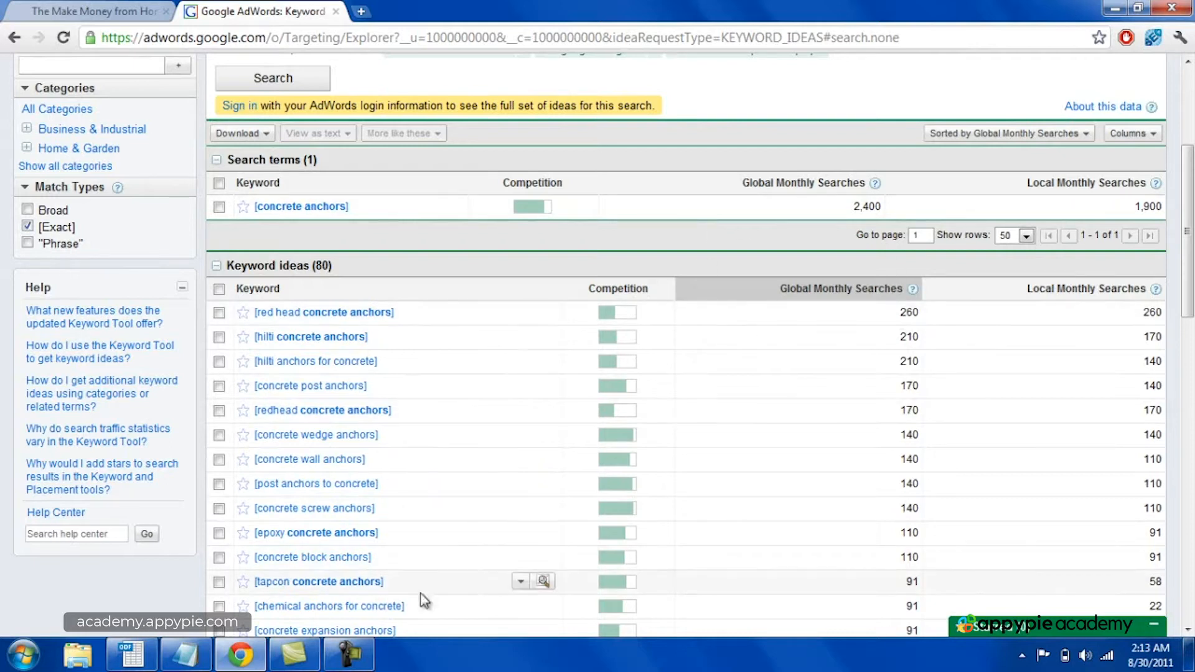
click(132, 655)
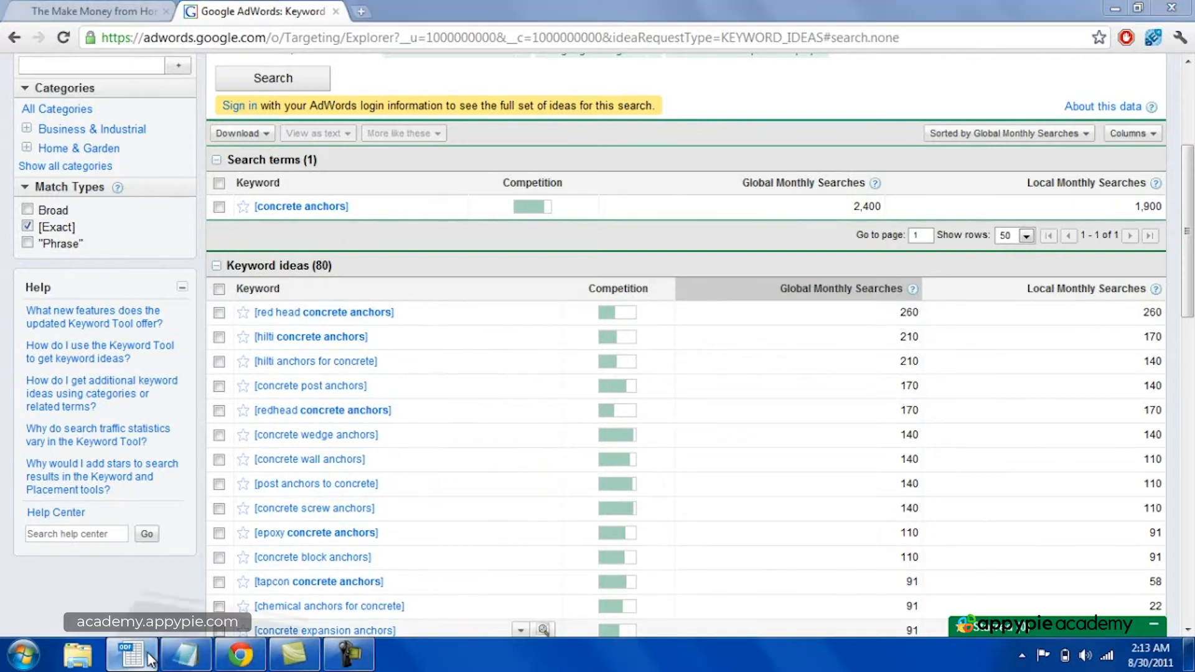
text(red h)
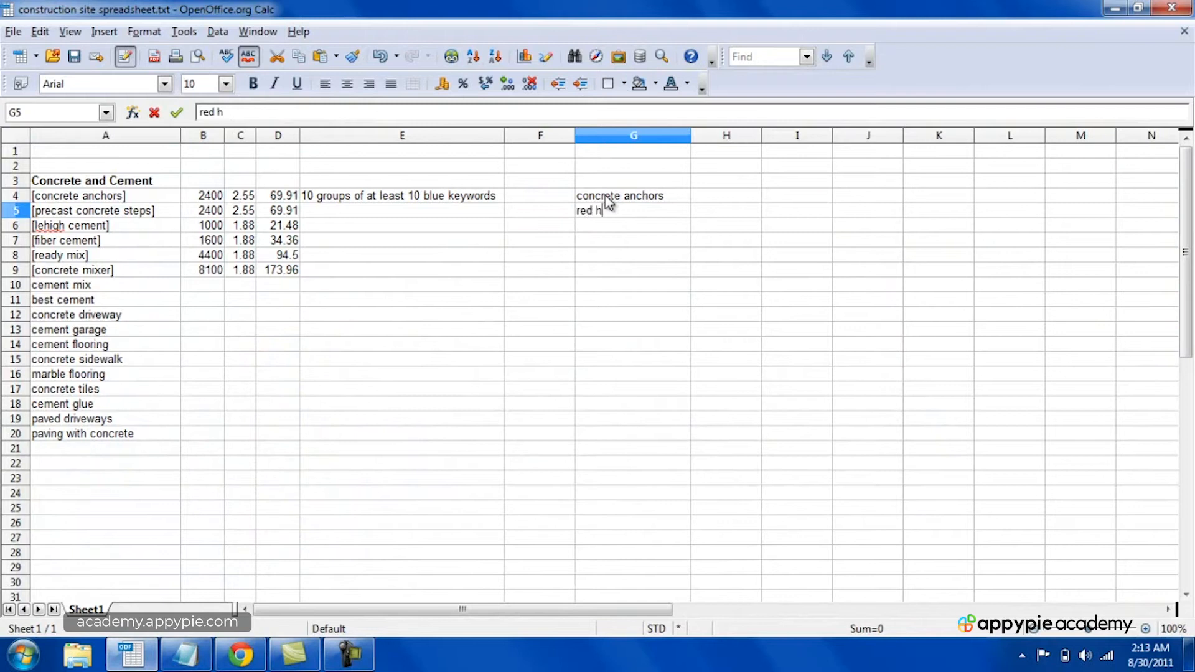
text(ead concrete anchors)
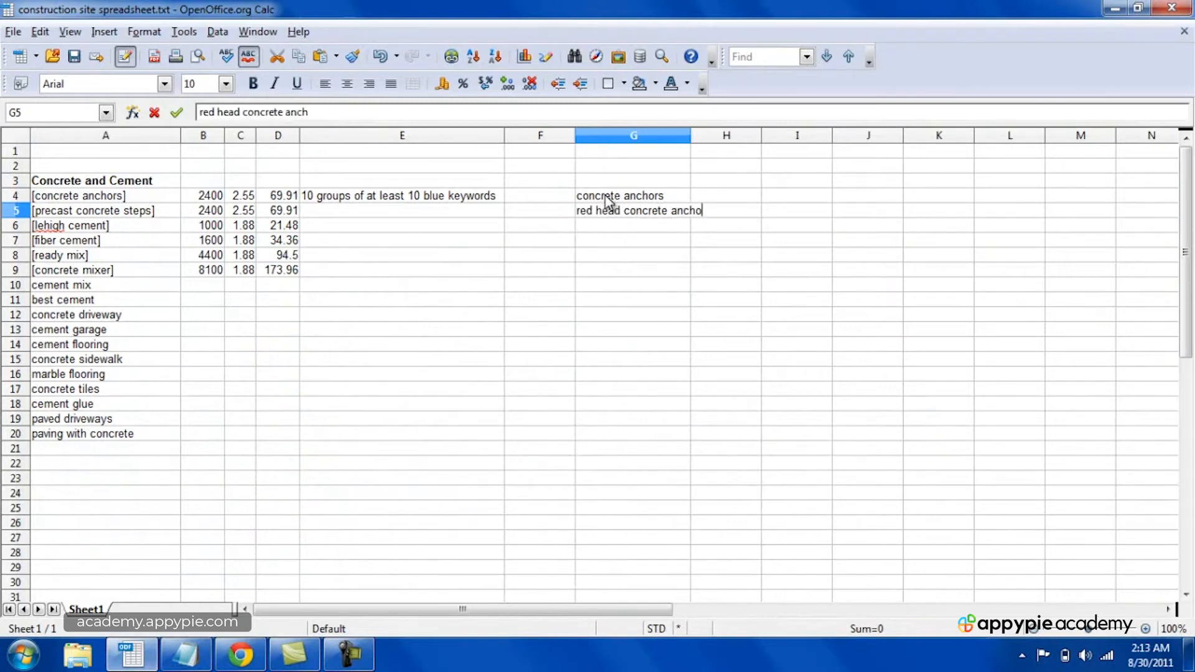
key(Return)
Step: Check the keyword ideas in Chrome, return to the Calc spreadsheet and enter "hilti concrete anchors" in cell G6
click(241, 655)
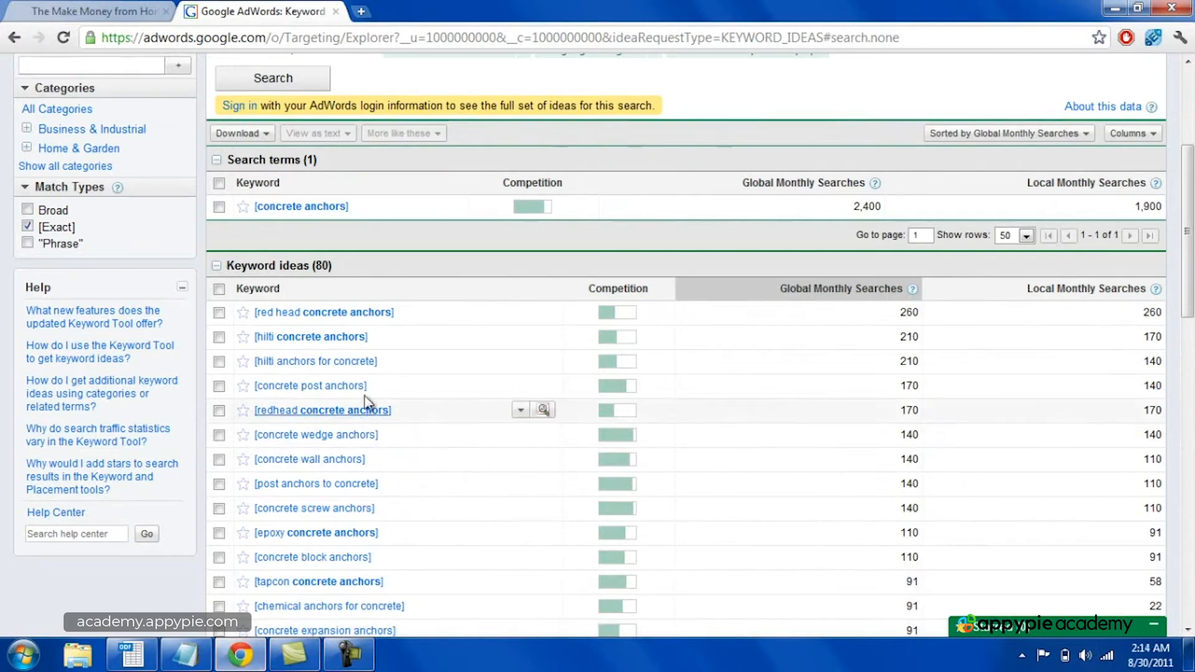
click(254, 661)
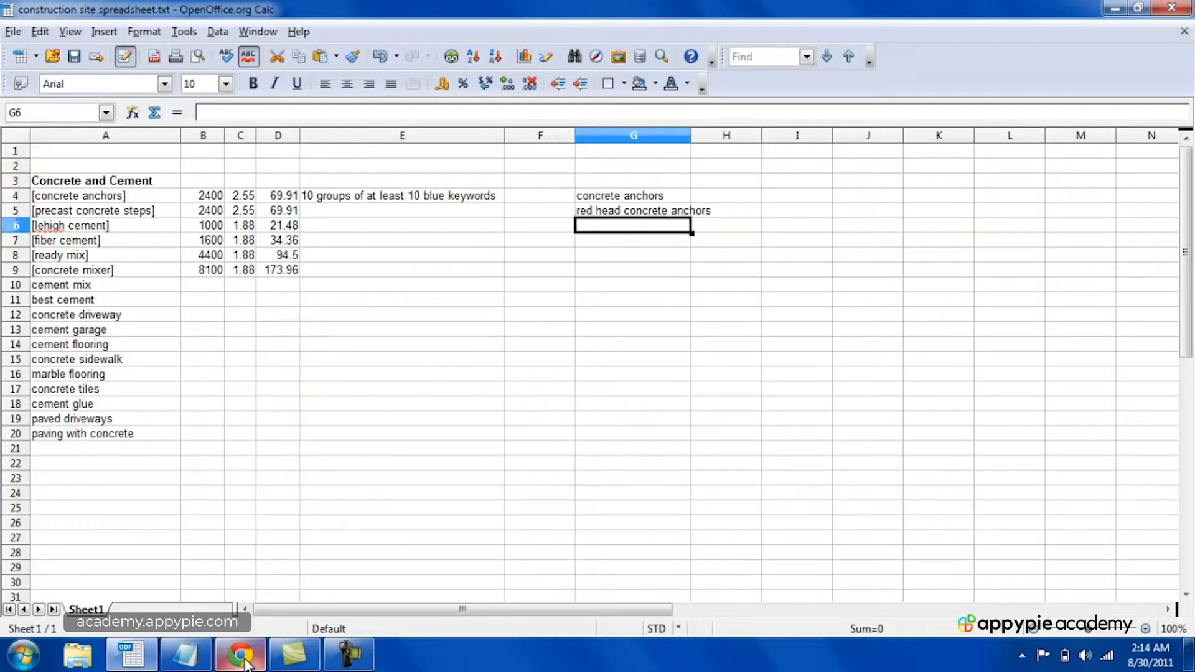
text(hilti co)
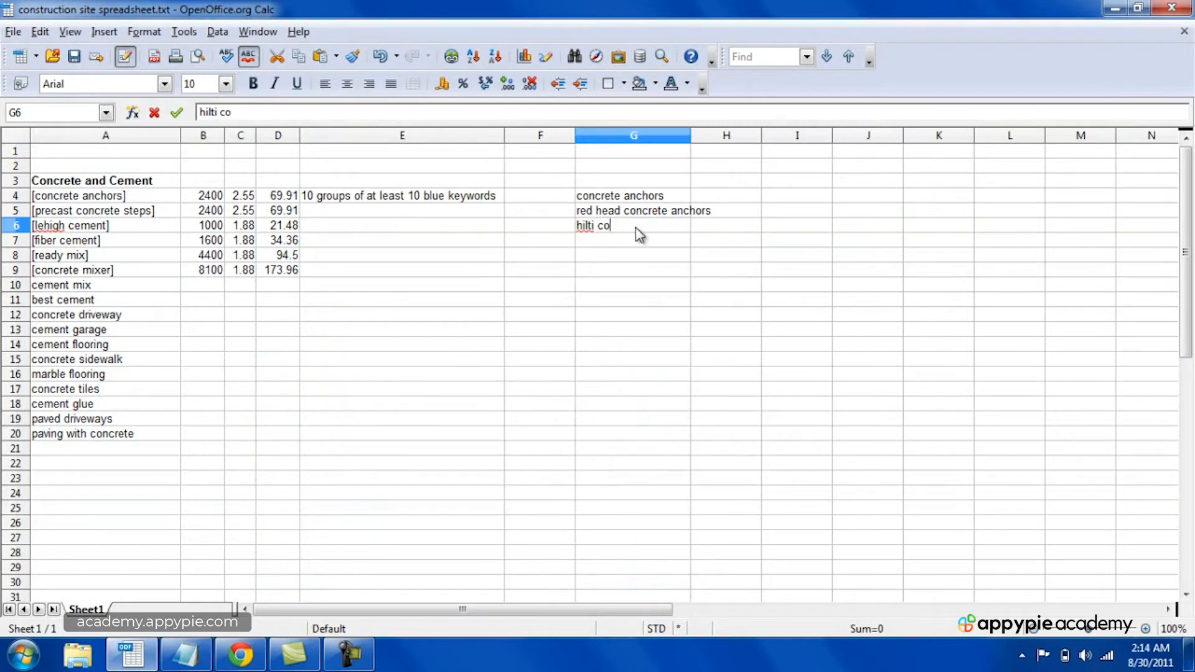
text(ncrete anchors)
key(Return)
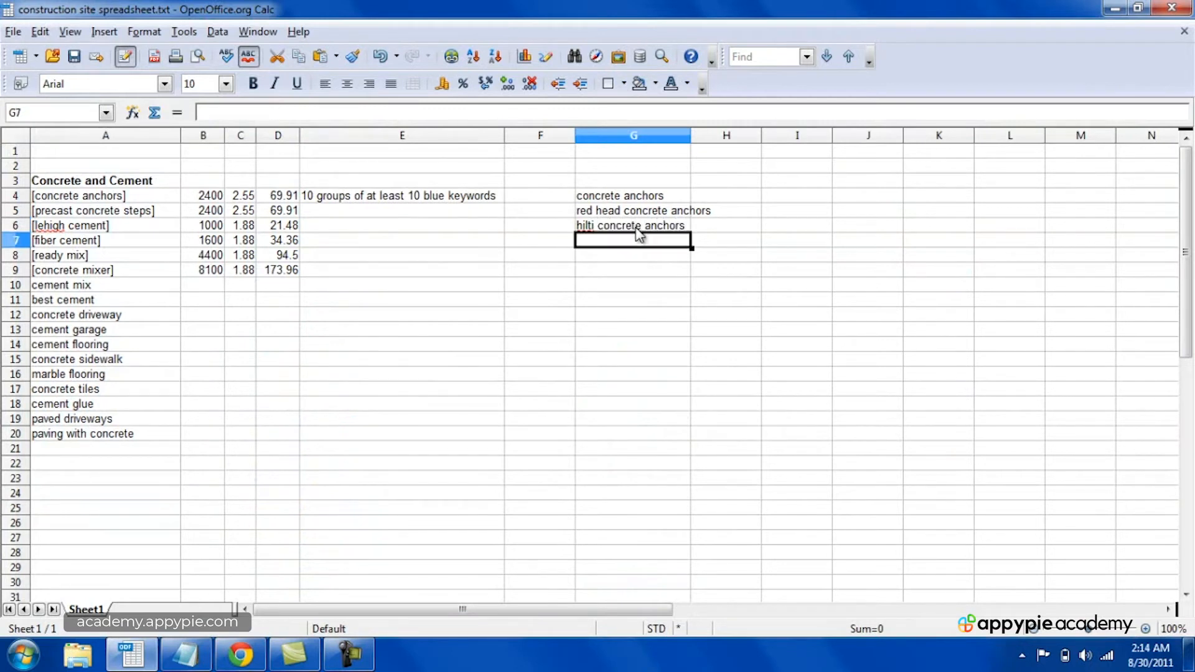
Step: Consult the keyword ideas in Chrome again and enter "hilti anchors for concrete" in cell G7 of the Calc spreadsheet
click(254, 661)
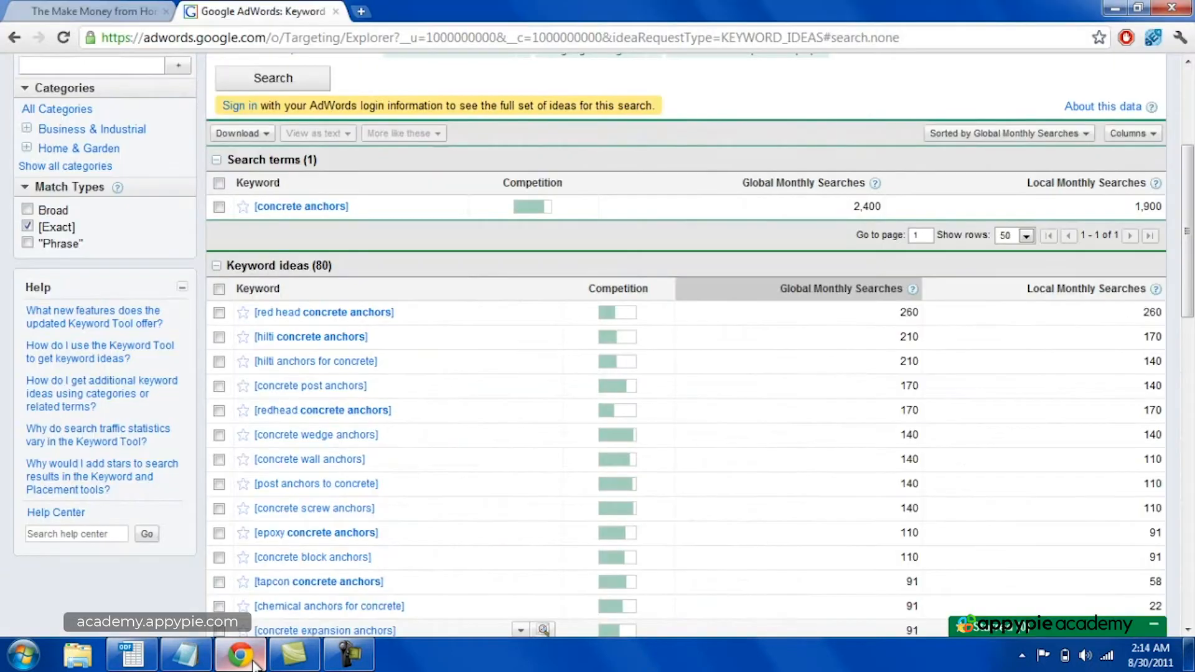
click(254, 662)
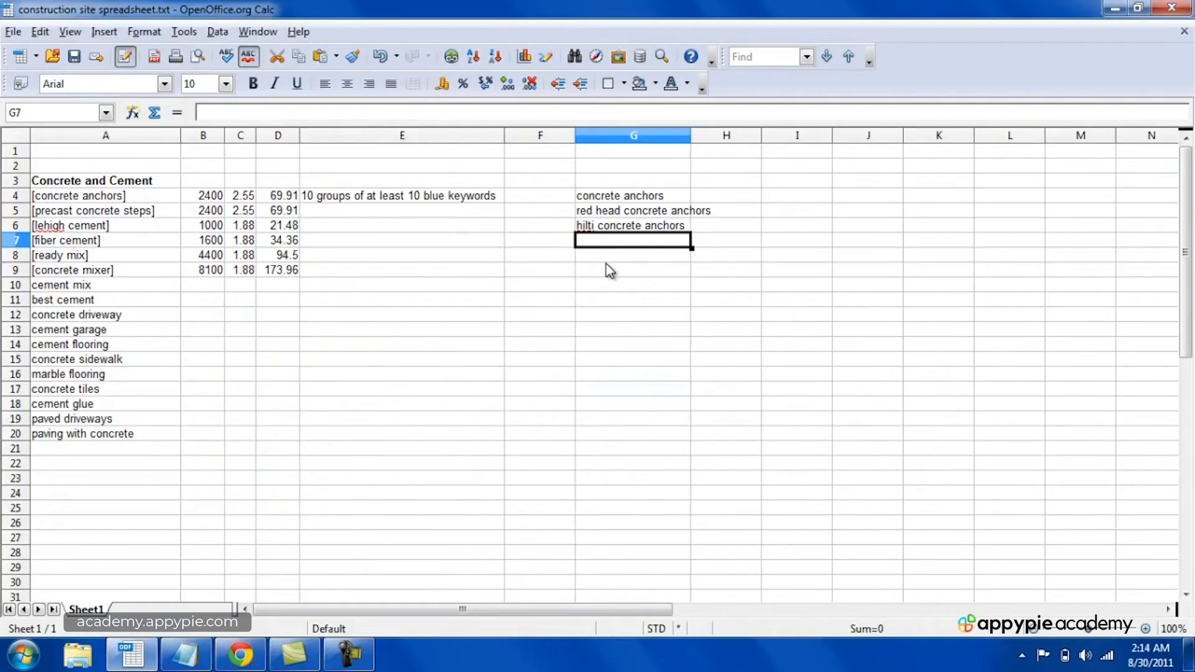
text(hilti anchors )
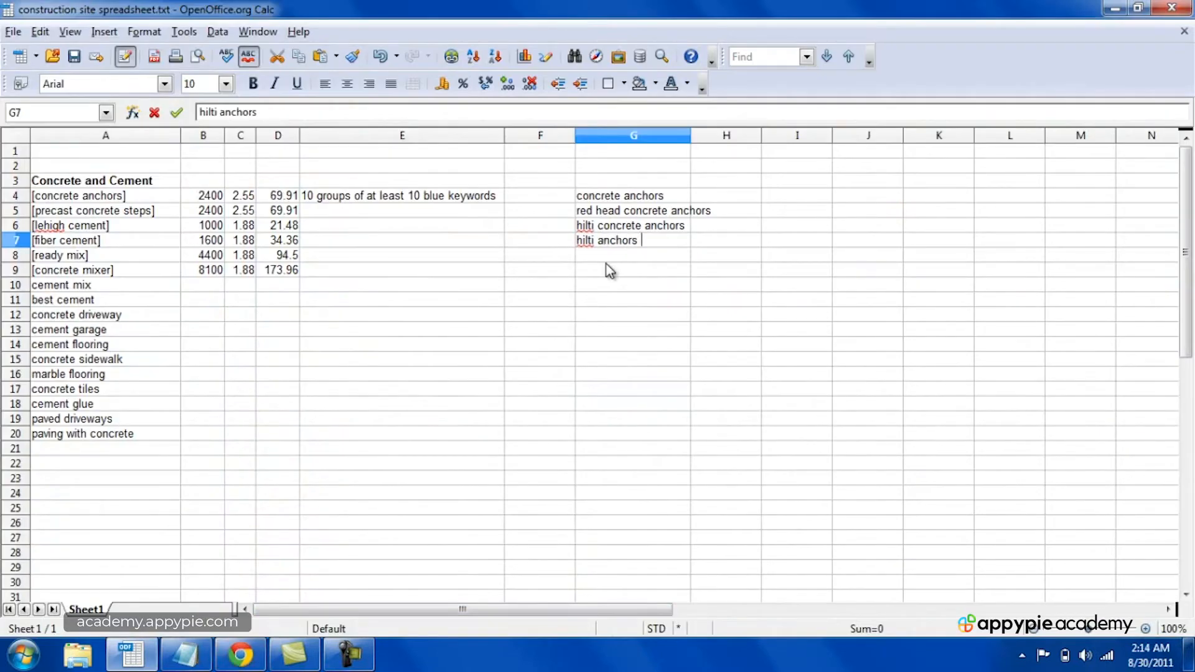
text(for concrete)
key(Return)
Step: Look up the following keyword idea in Chrome and enter "concrete post anchors" in cell G8 of the Calc spreadsheet
click(248, 660)
click(248, 660)
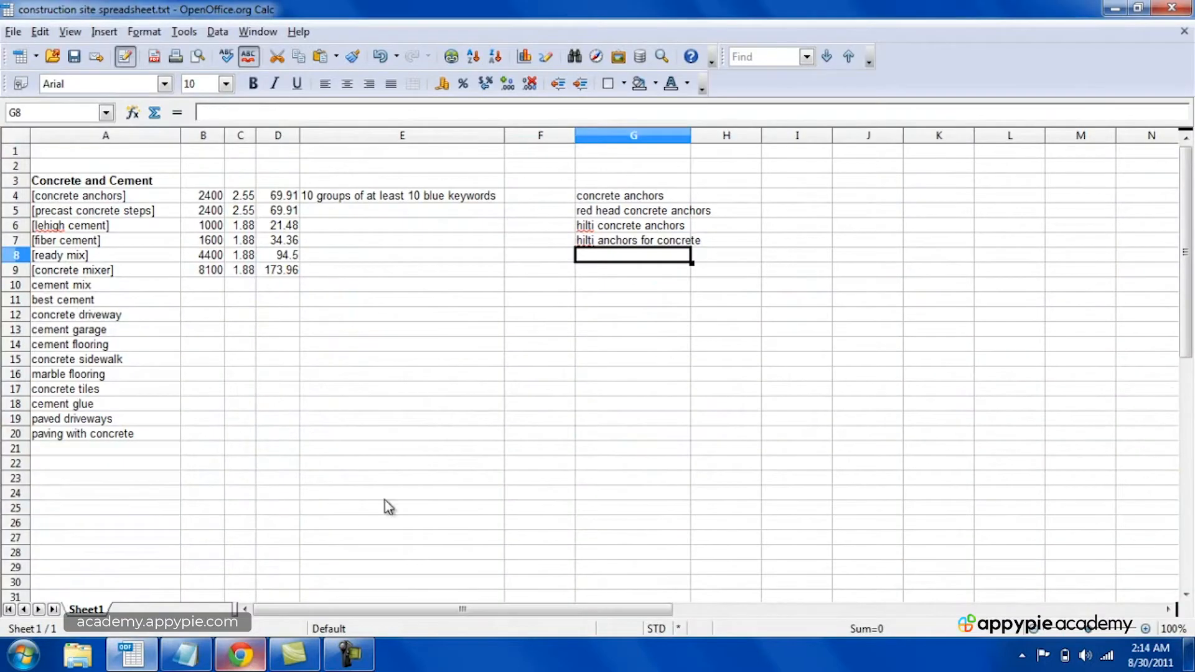
text(concrete p)
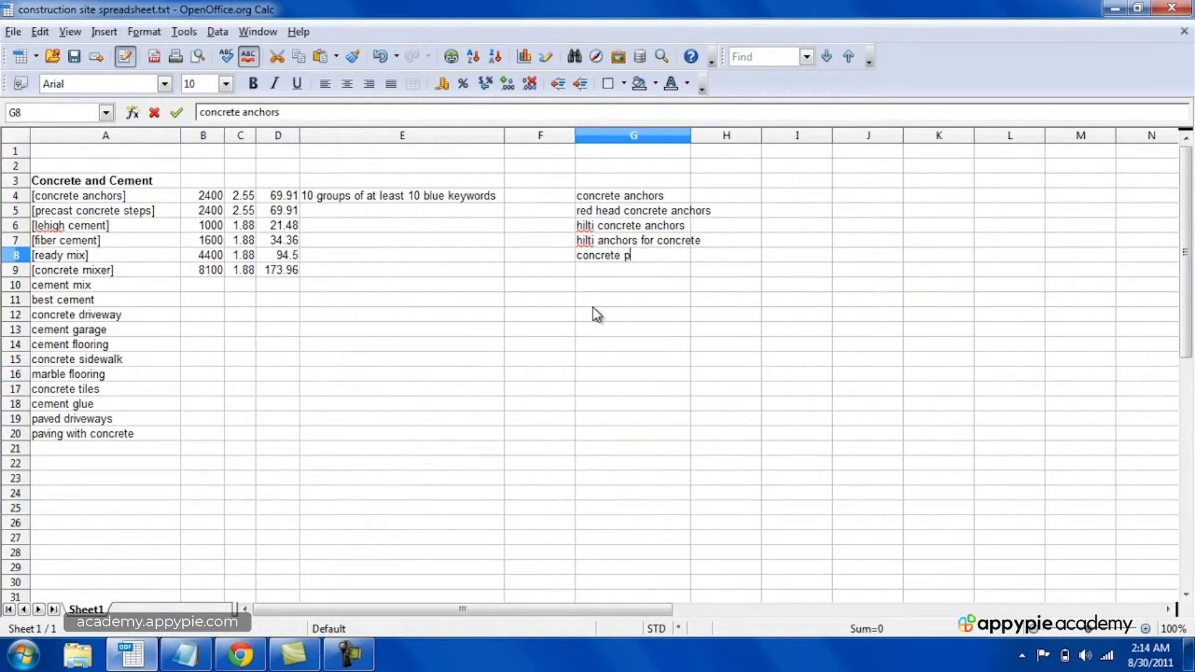
text(ost anchors)
key(Return)
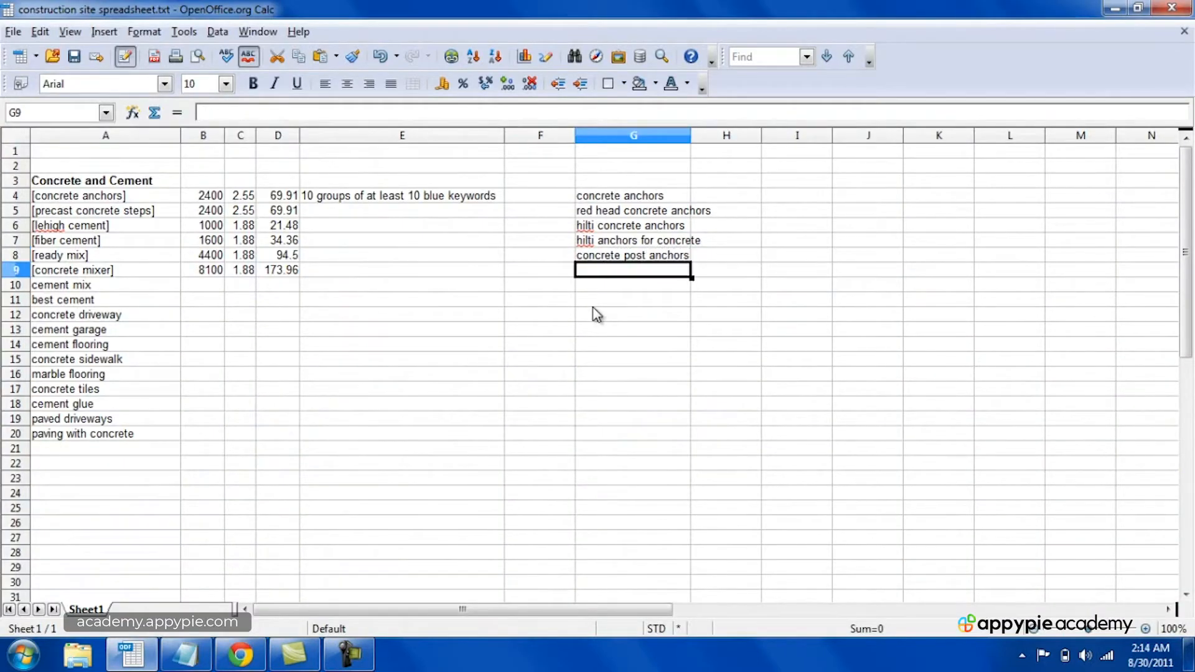
Step: Consult the Chrome keyword list and enter "redhead concrete anchors" in G9 and "concrete wedge anchors" in G10 of the Calc spreadsheet
key(alt+Tab)
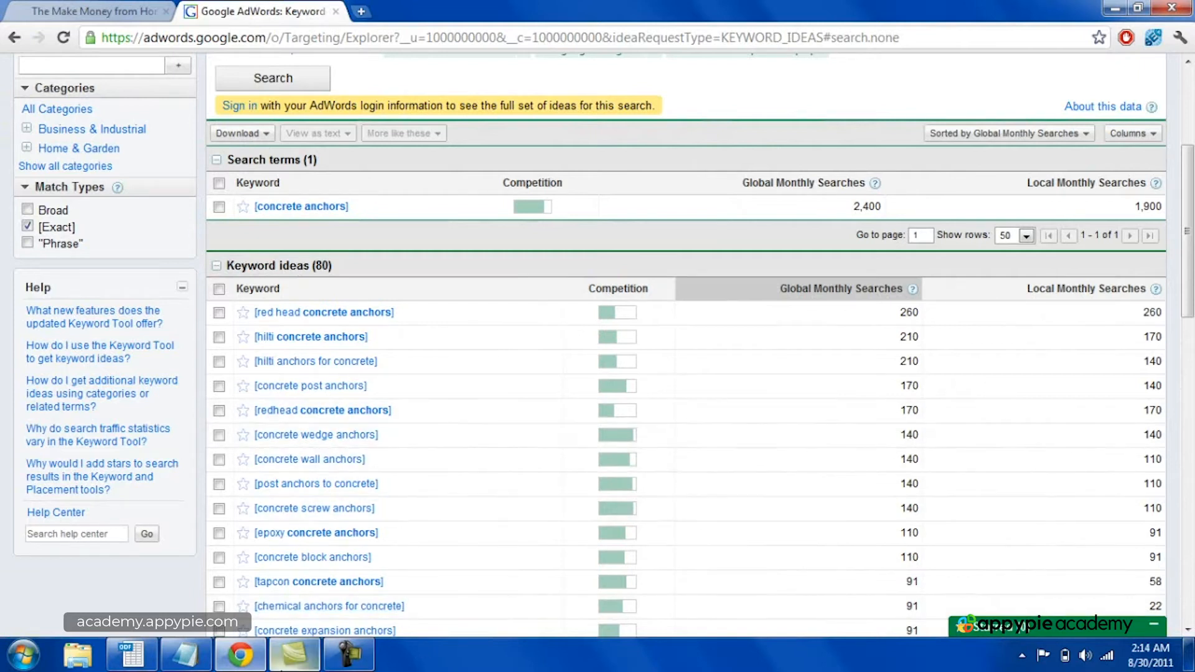
click(240, 655)
text(concrete wedge anchors)
Step: Review the concrete anchors keyword group in column G, going through the entries from G4 down to G10
click(632, 181)
click(636, 198)
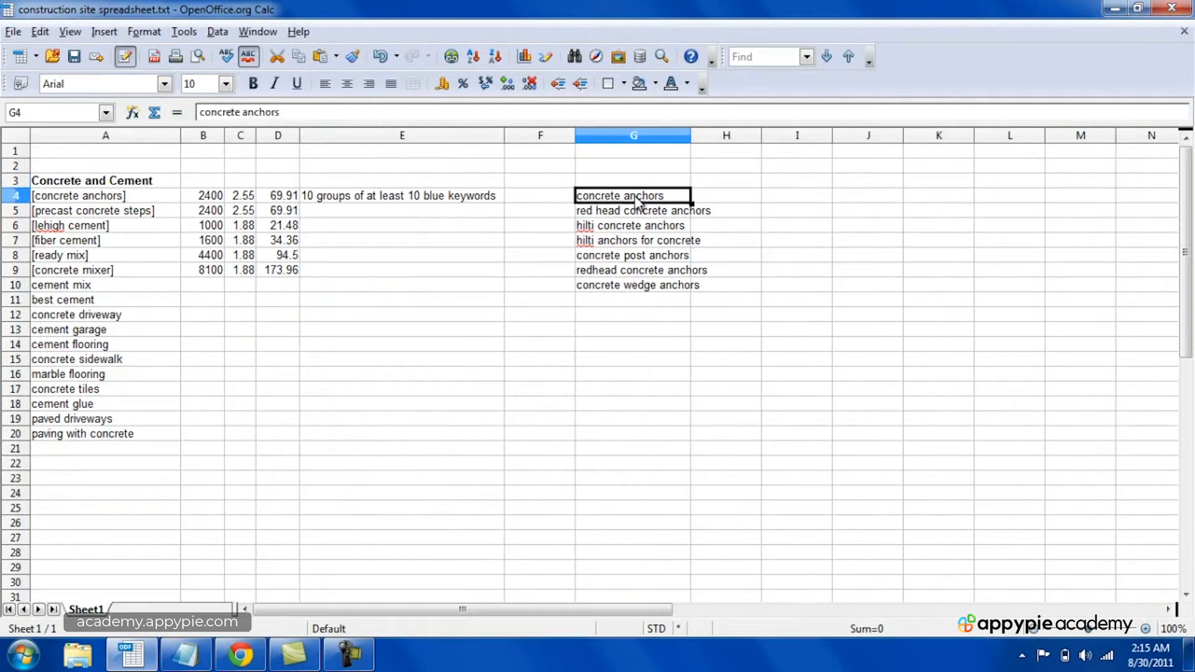
click(619, 211)
key(Down)
key(Down)
key(Down)
key(Down)
key(Down)
key(ctrl+Up)
click(645, 216)
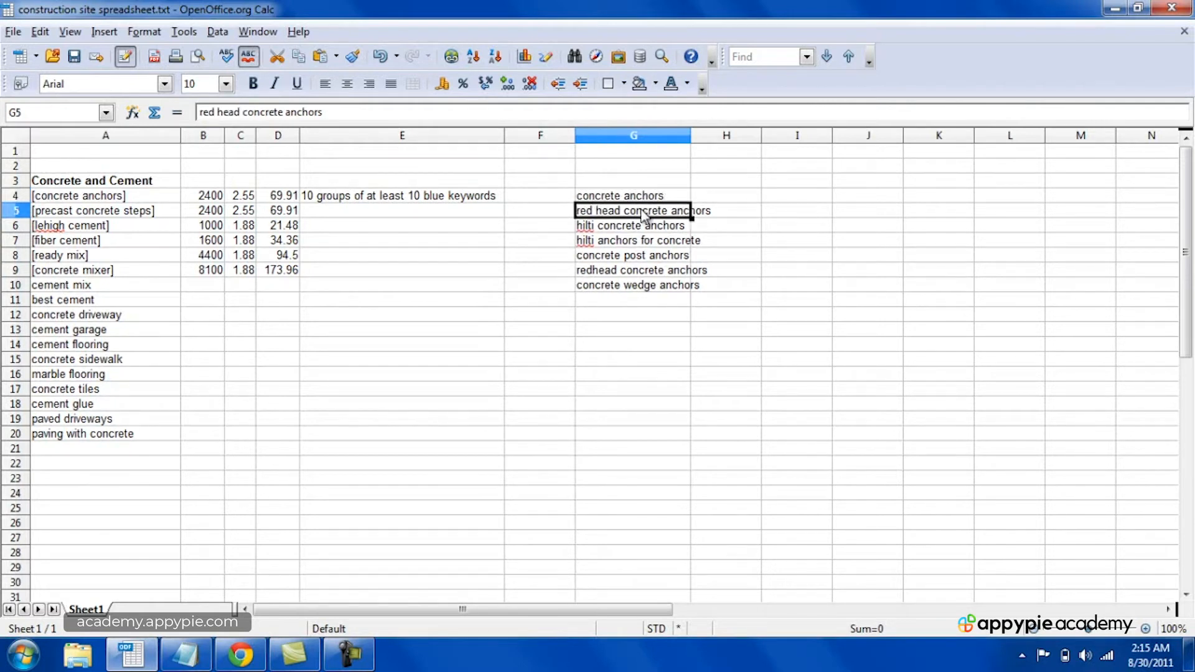
key(Down)
key(Down)
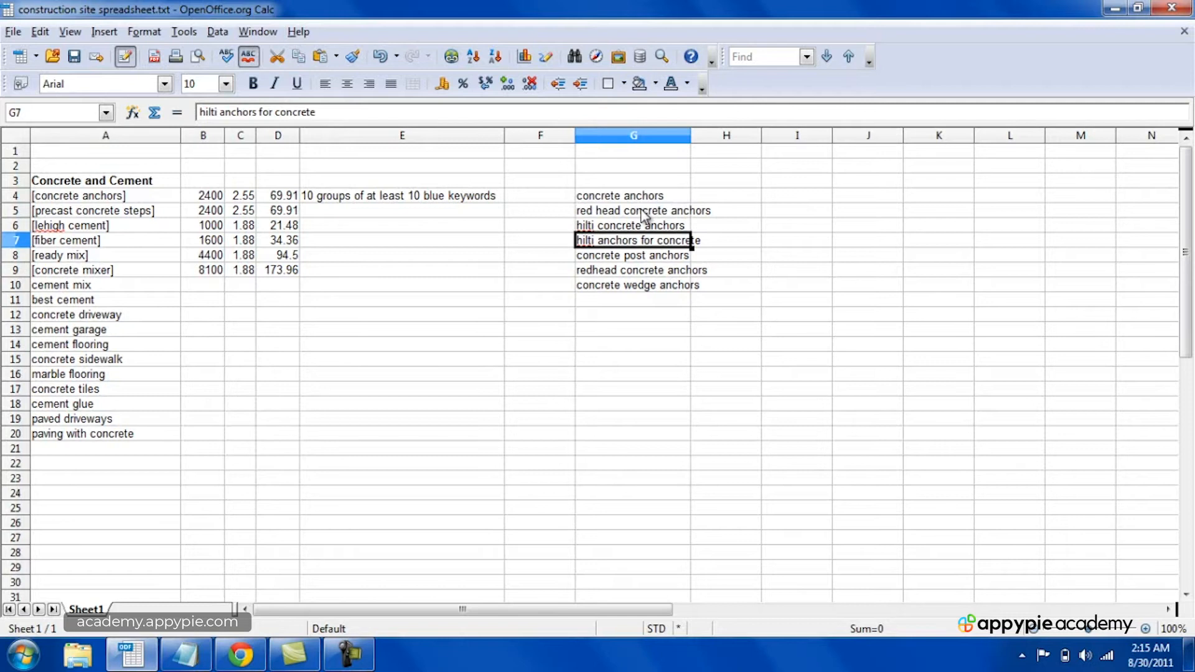
key(Down)
key(Down)
key(Down)
key(Down)
key(Down)
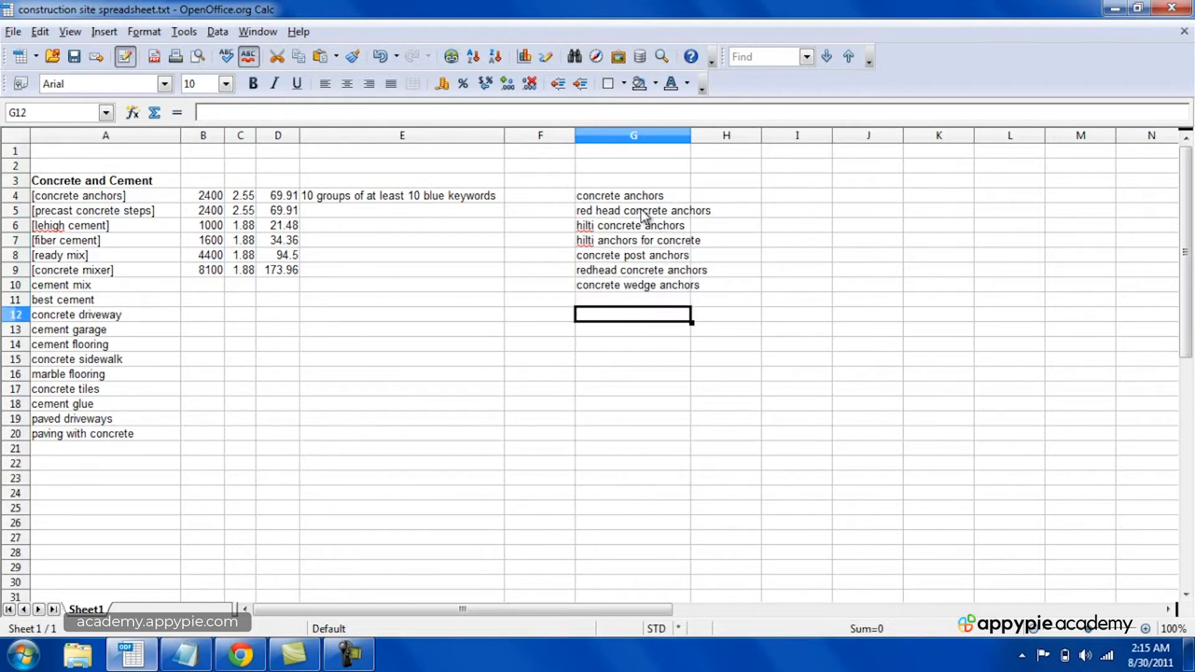
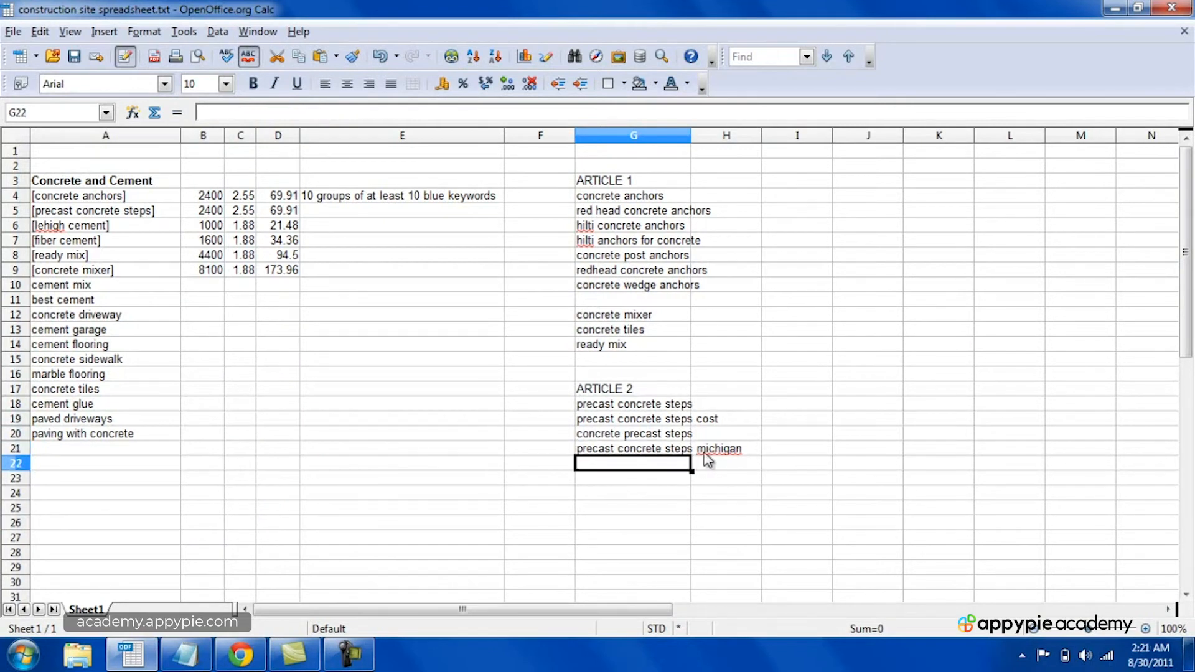
Step: Consult the keyword ideas in Chrome and enter "precast concrete steps pa" in G22 and "precast concrete steps nj" in G23 of the Calc spreadsheet
click(240, 655)
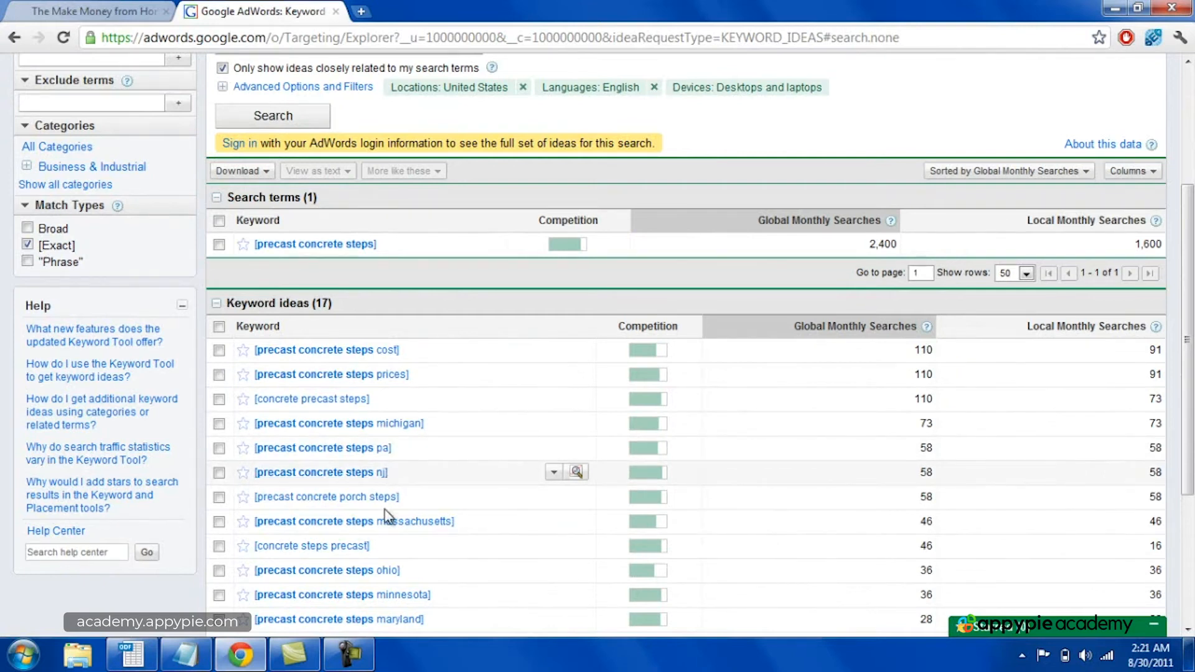
click(132, 655)
text(precast concrete steps michigan)
key(Return)
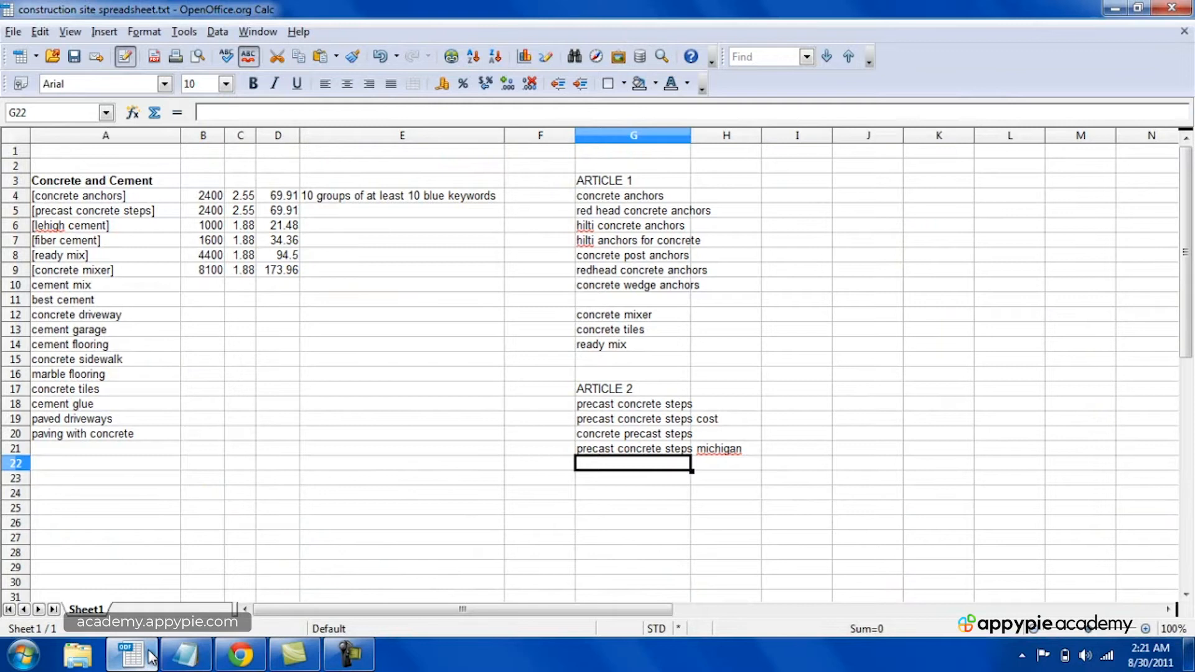
text(precast concrete)
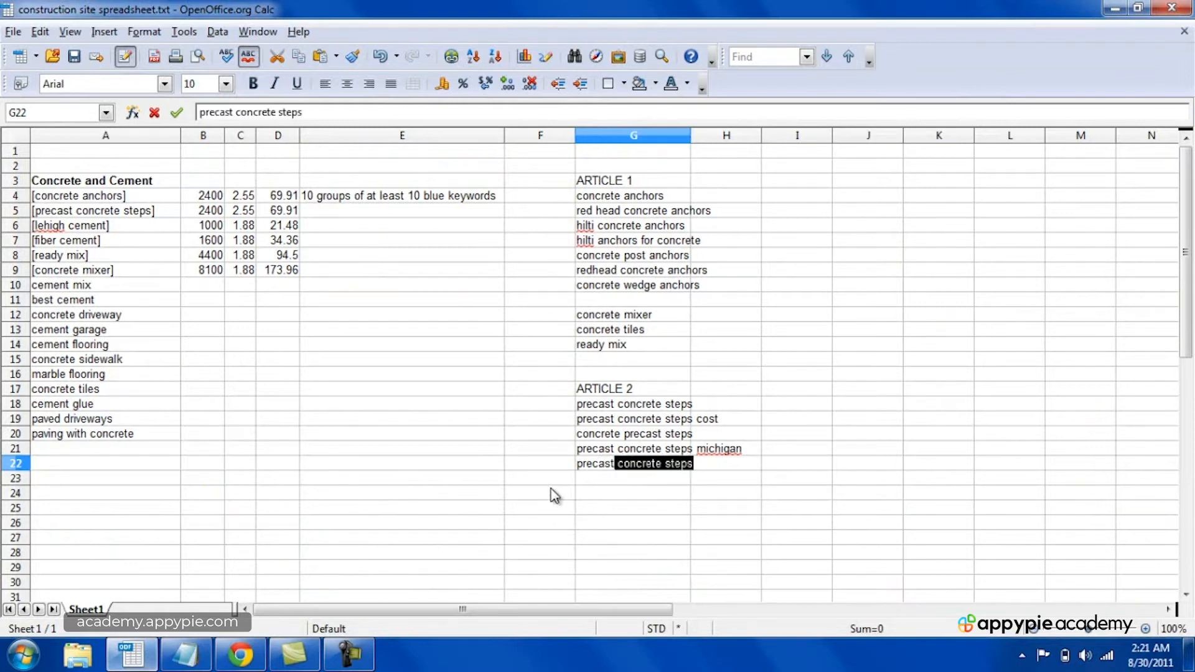
text( steps pa)
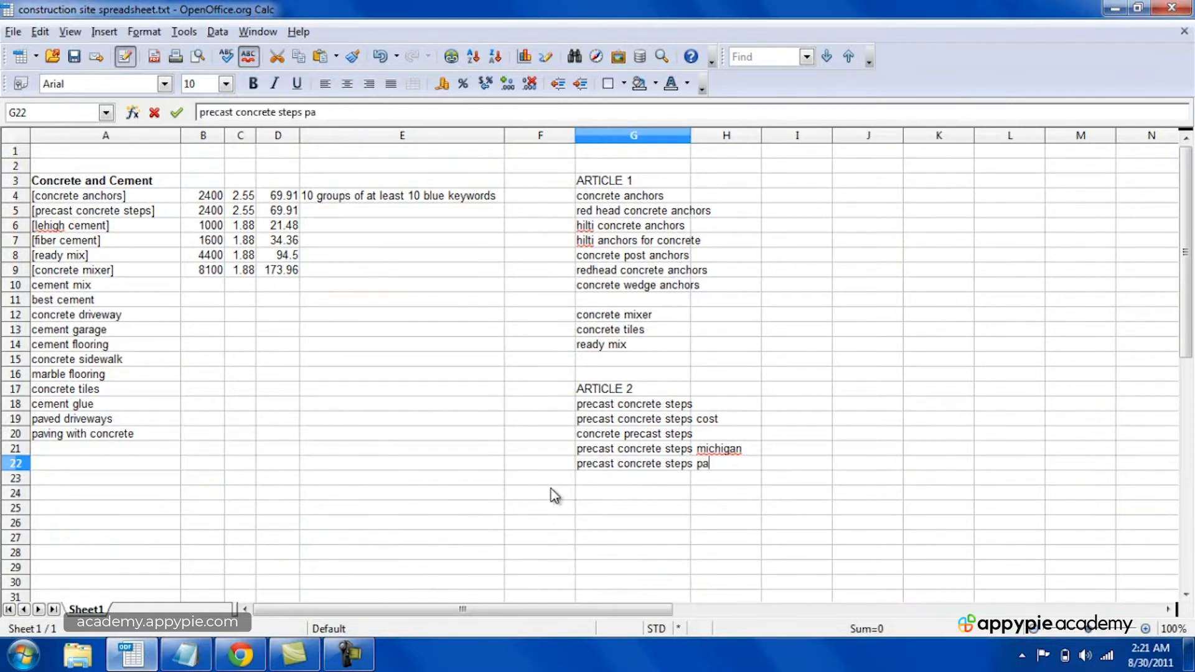
key(Return)
text(precast concrete steps nj)
key(Return)
Step: Review the location-based Article 2 keywords in column G, going back and forth through the entries from G21 to G23
click(678, 449)
click(643, 466)
key(Down)
key(Up)
key(Up)
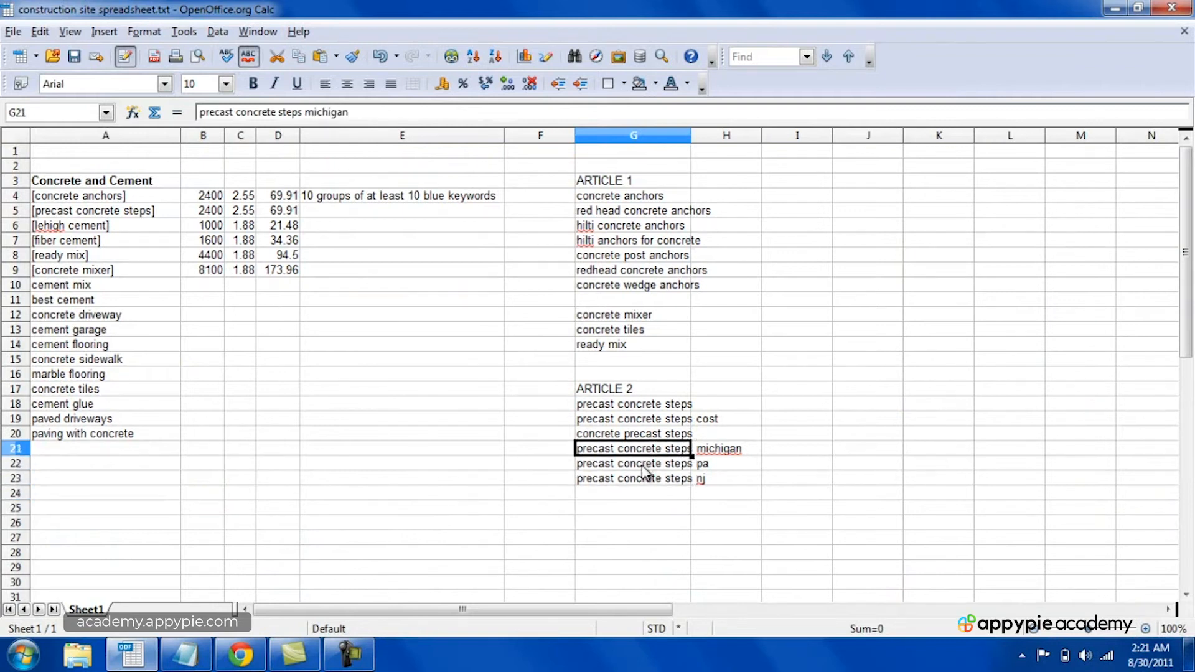
key(Down)
key(Down)
key(Down)
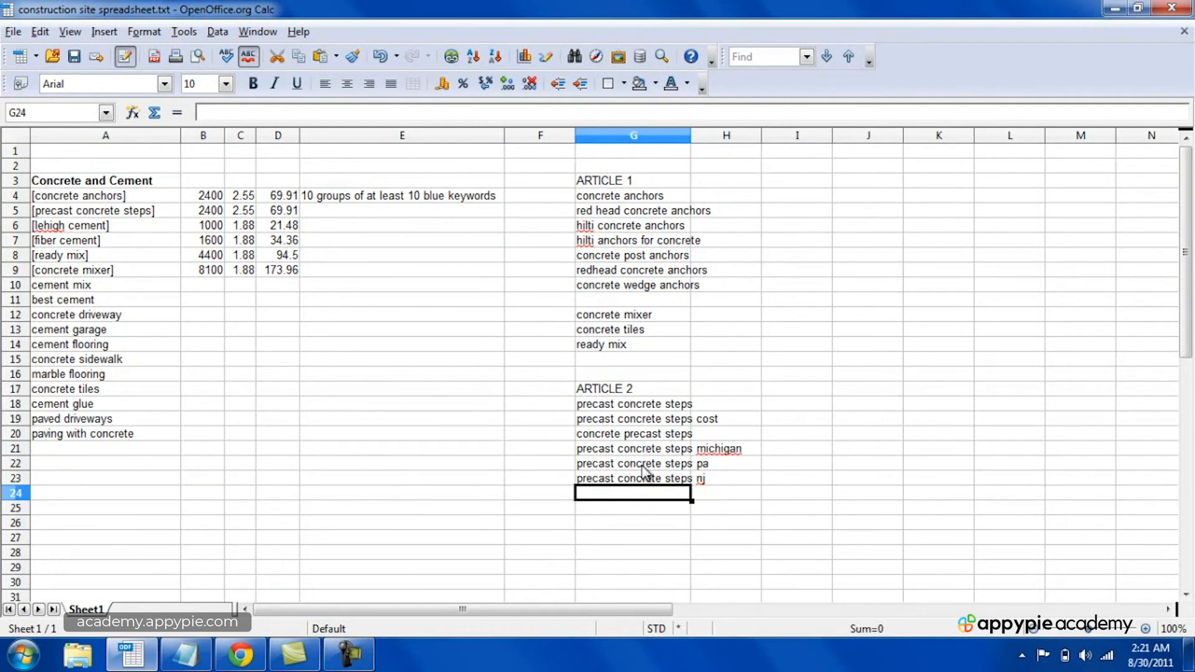
key(Up)
key(Up)
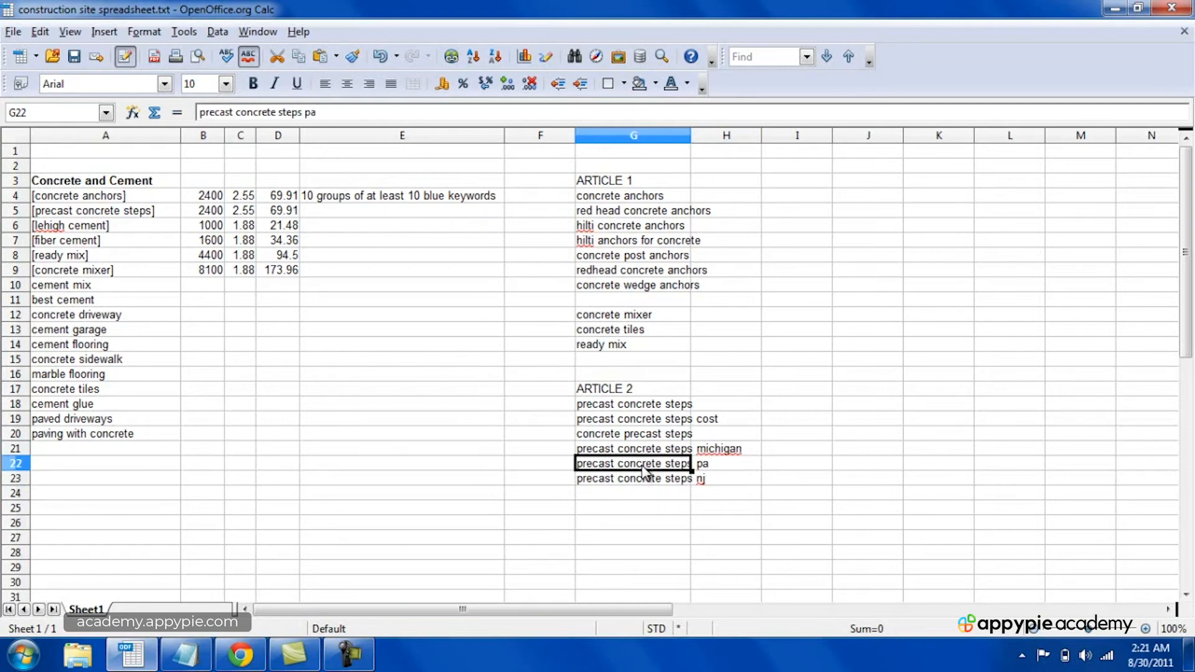
click(660, 453)
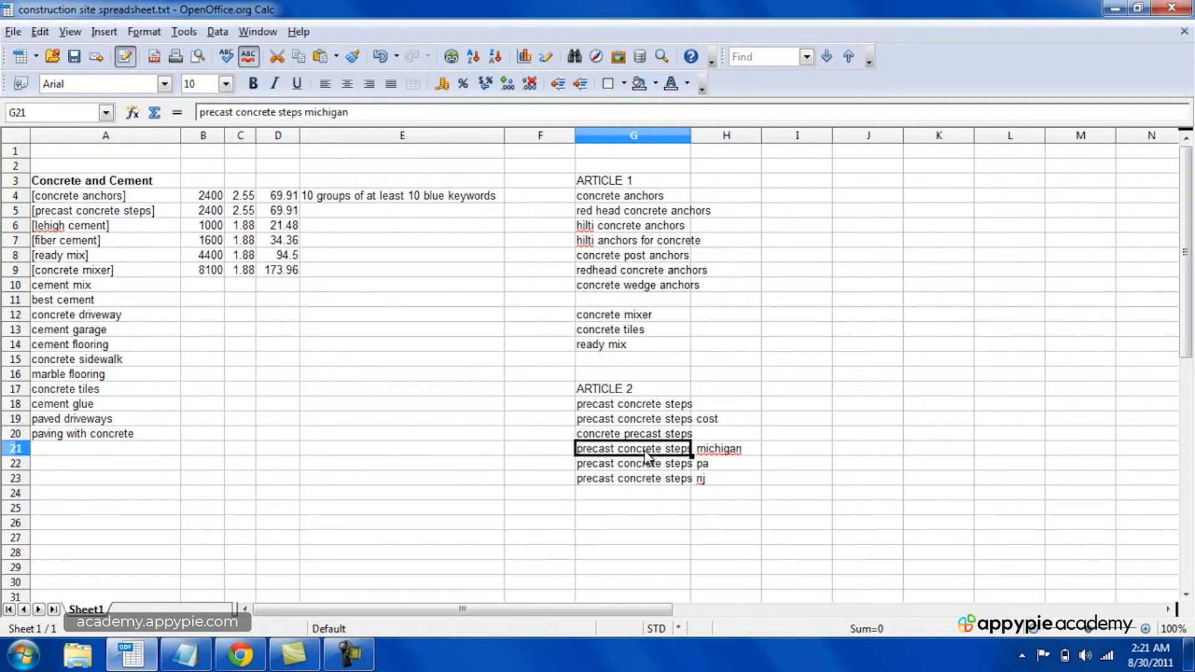
click(649, 498)
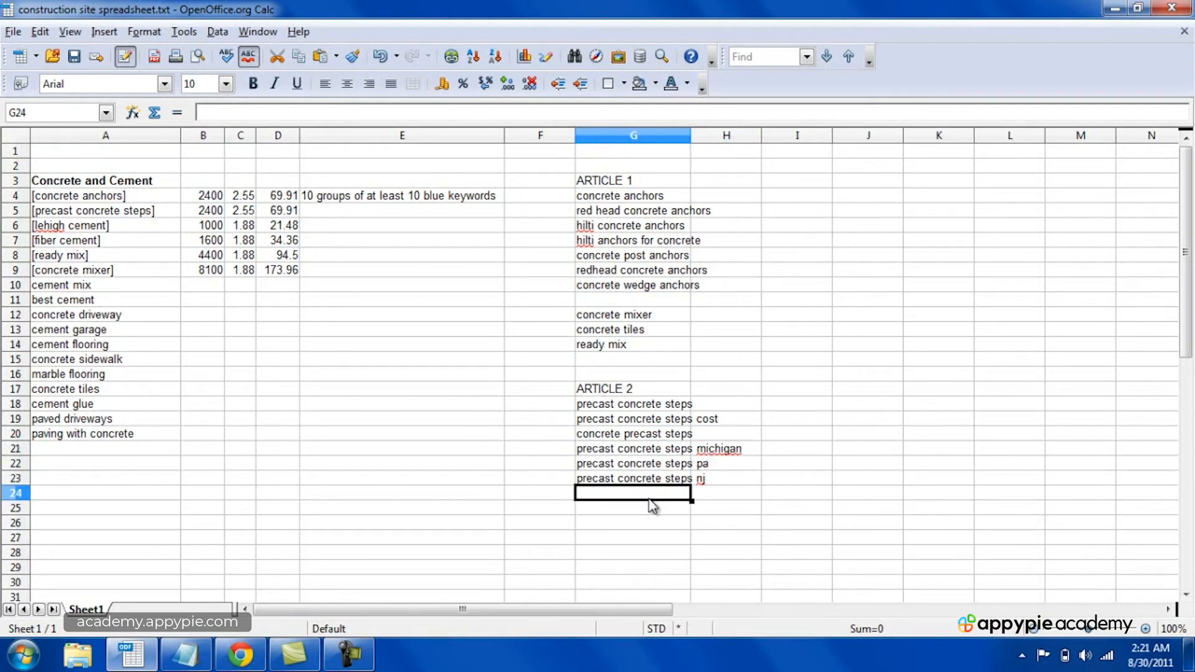
key(Up)
key(Up)
key(Up)
key(Down)
key(Down)
key(Down)
Step: Switch to Chrome and examine the Keyword Tool's ideas and monthly searches for "precast concrete steps"
click(240, 655)
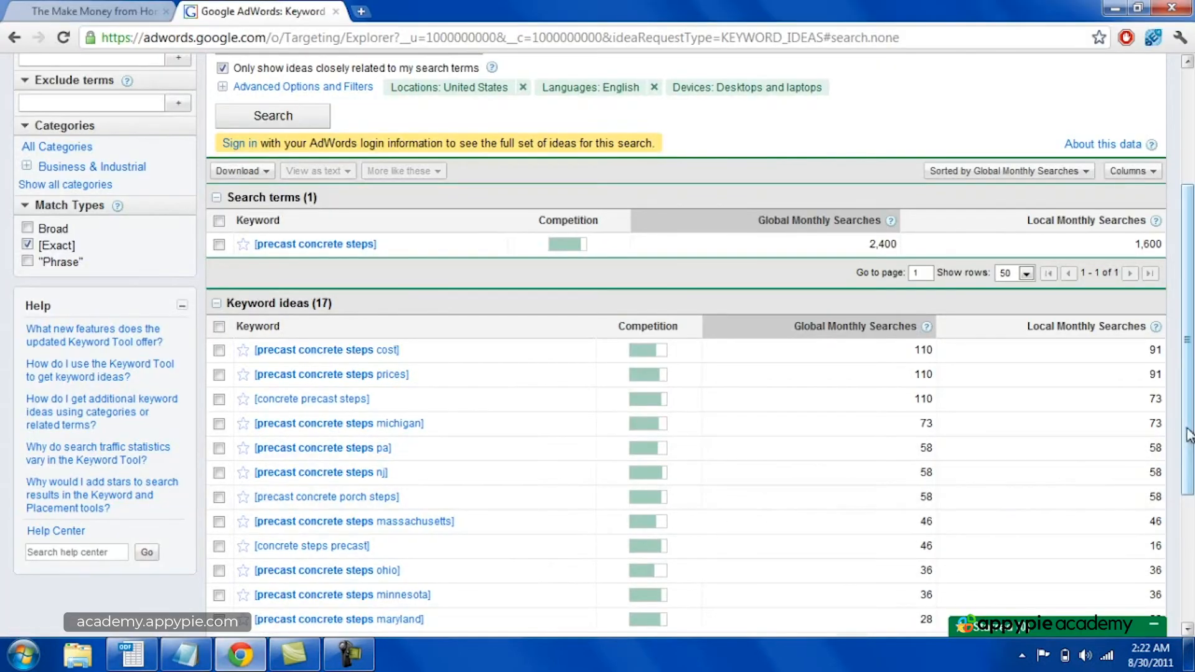
scroll(1189, 433, down, 1)
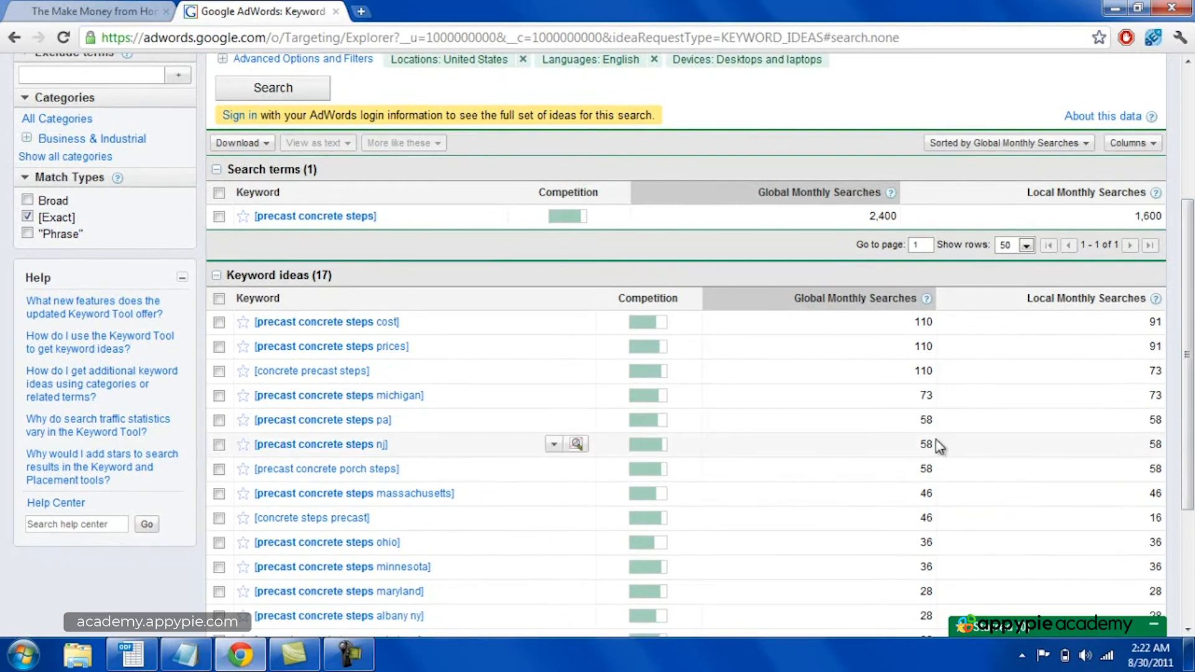
scroll(697, 321, up, 3)
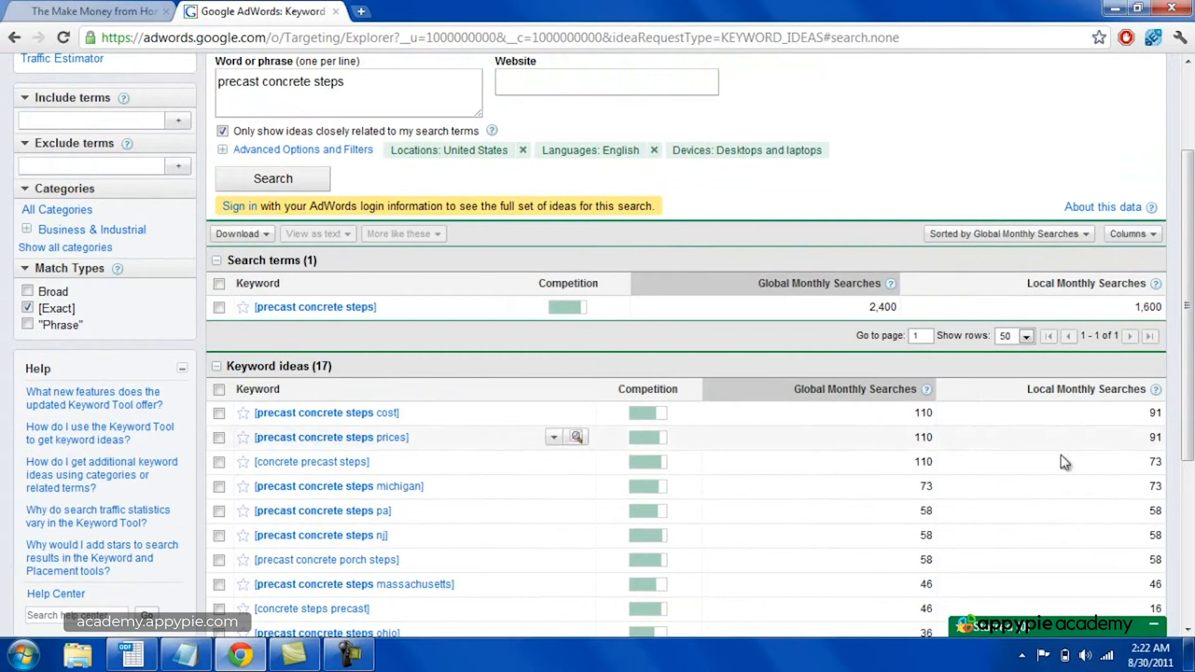
scroll(943, 410, down, 1)
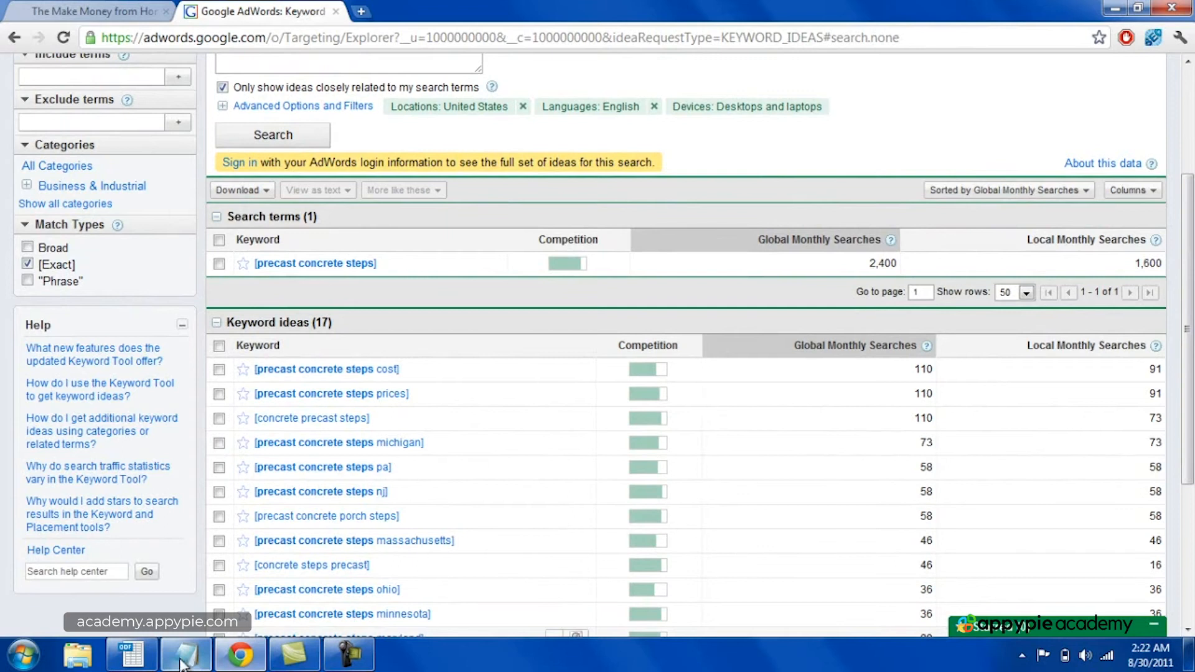
Step: In the Calc spreadsheet, try "fiber cement" in G25 below the Article 2 group, and enter "concrete mixers" in G26 and "concrete driveway" in G27
click(132, 654)
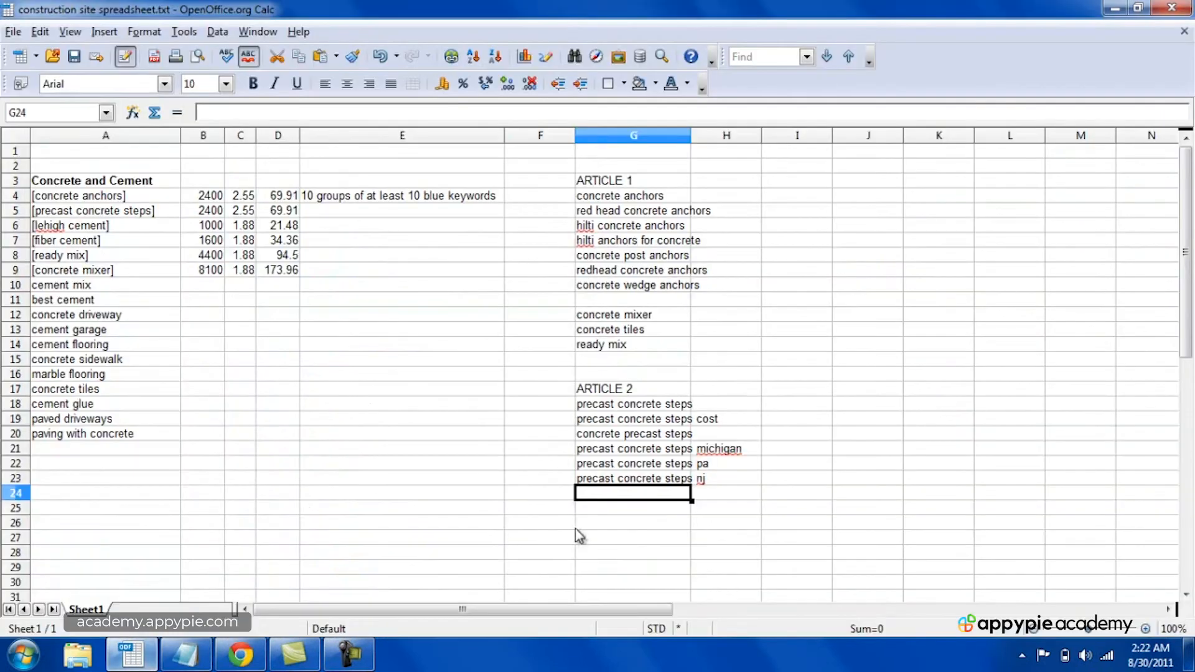
click(621, 509)
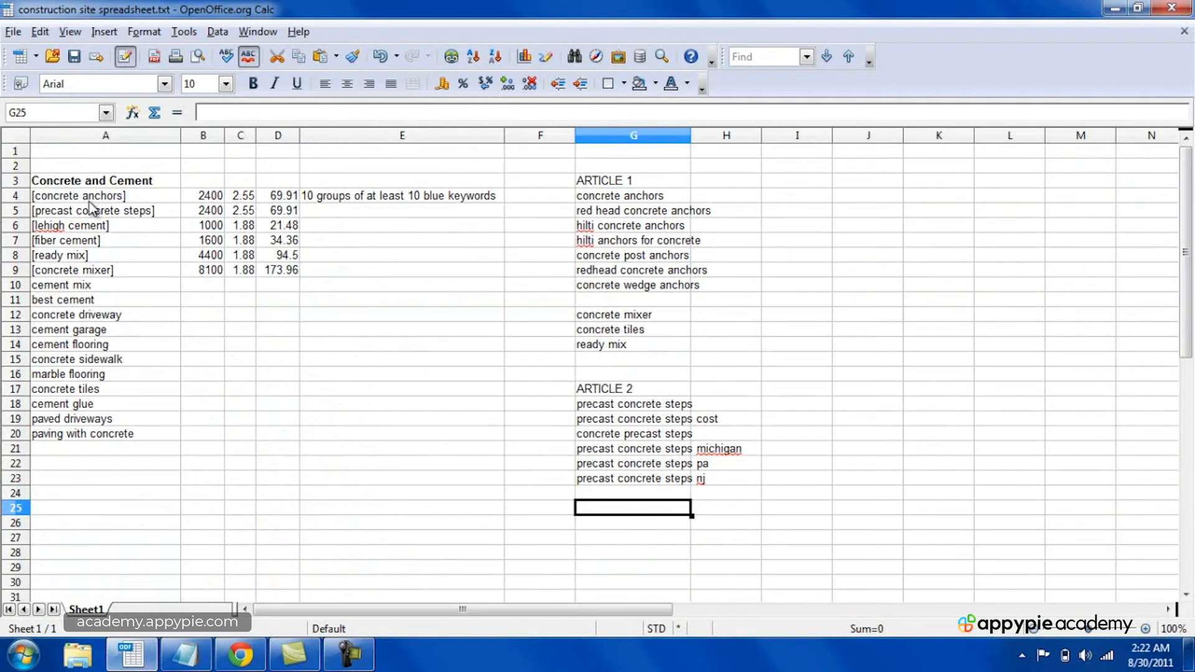
click(83, 302)
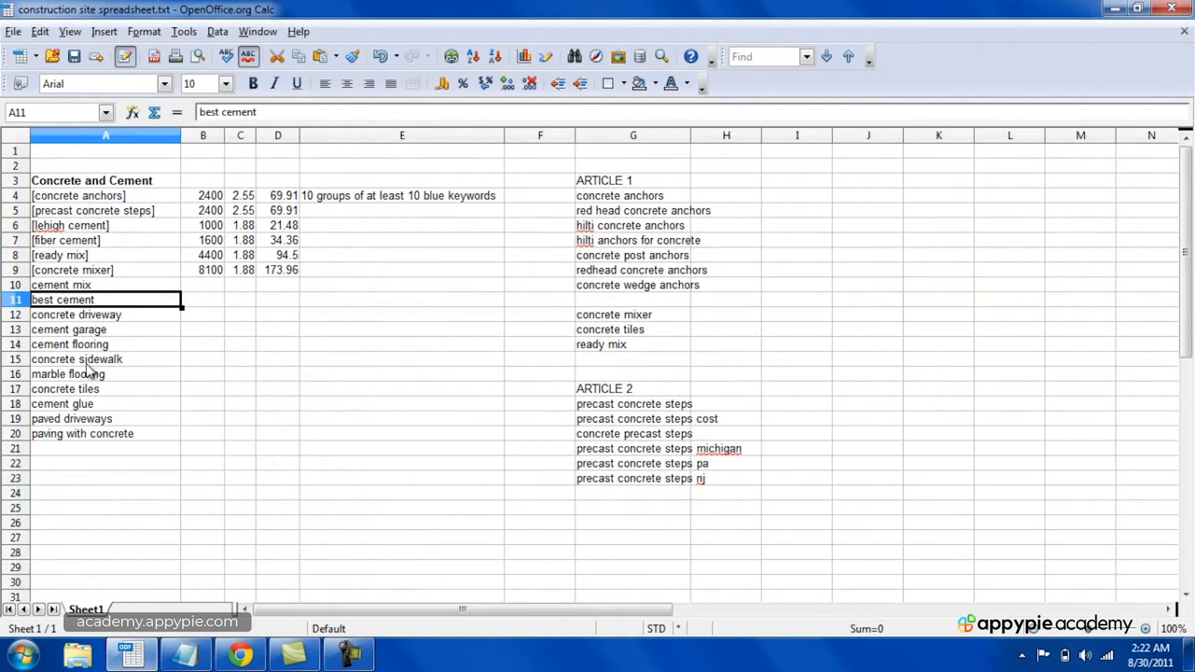
click(595, 510)
text(fiber cement)
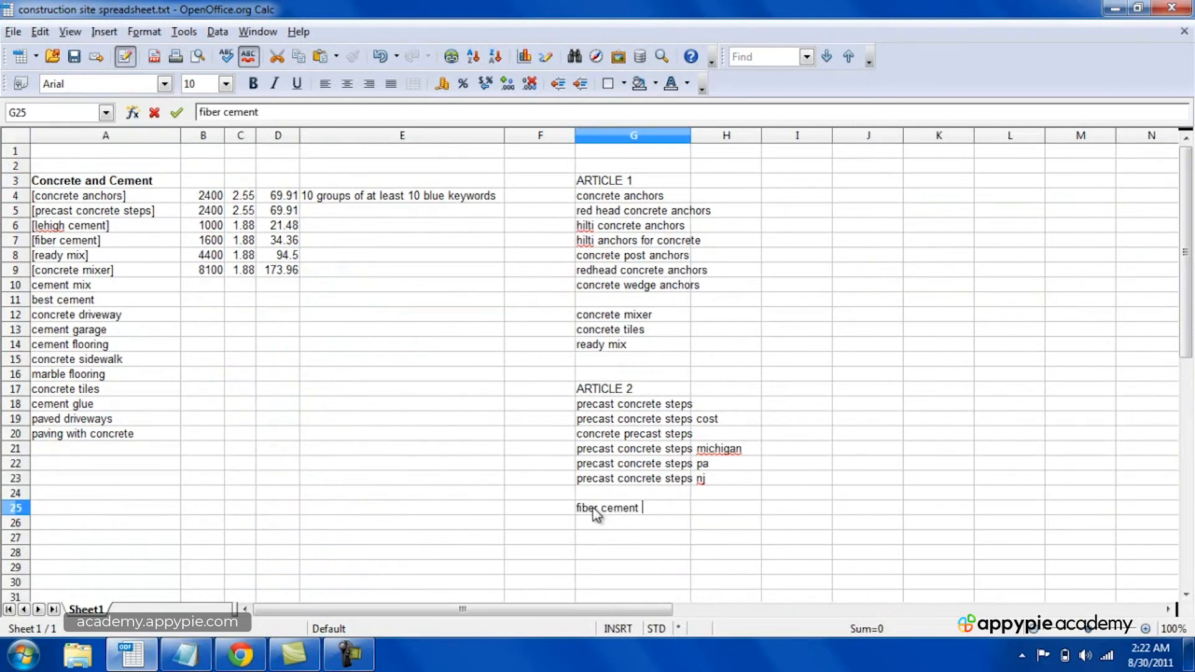
key(Return)
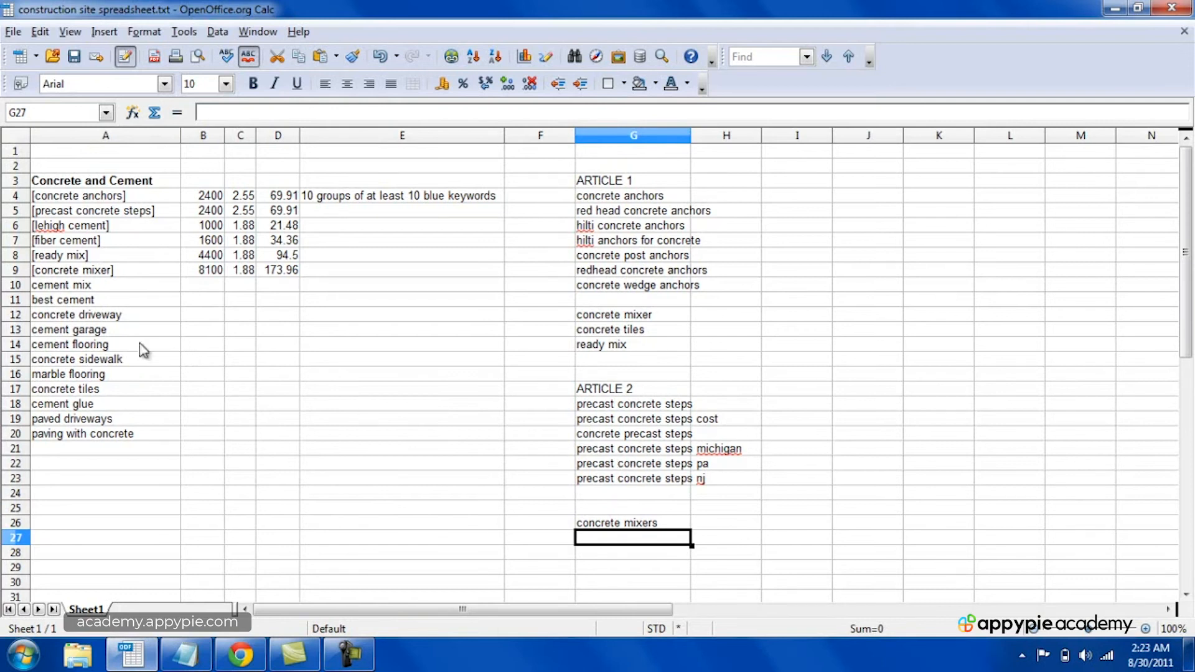
click(77, 334)
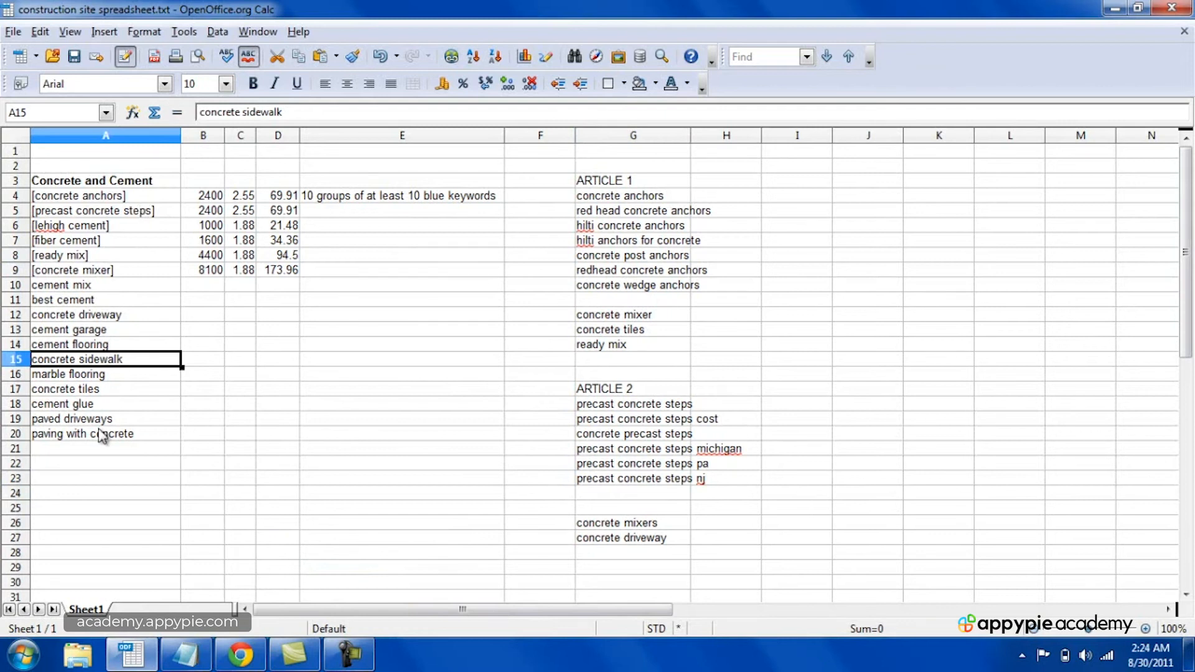
click(349, 654)
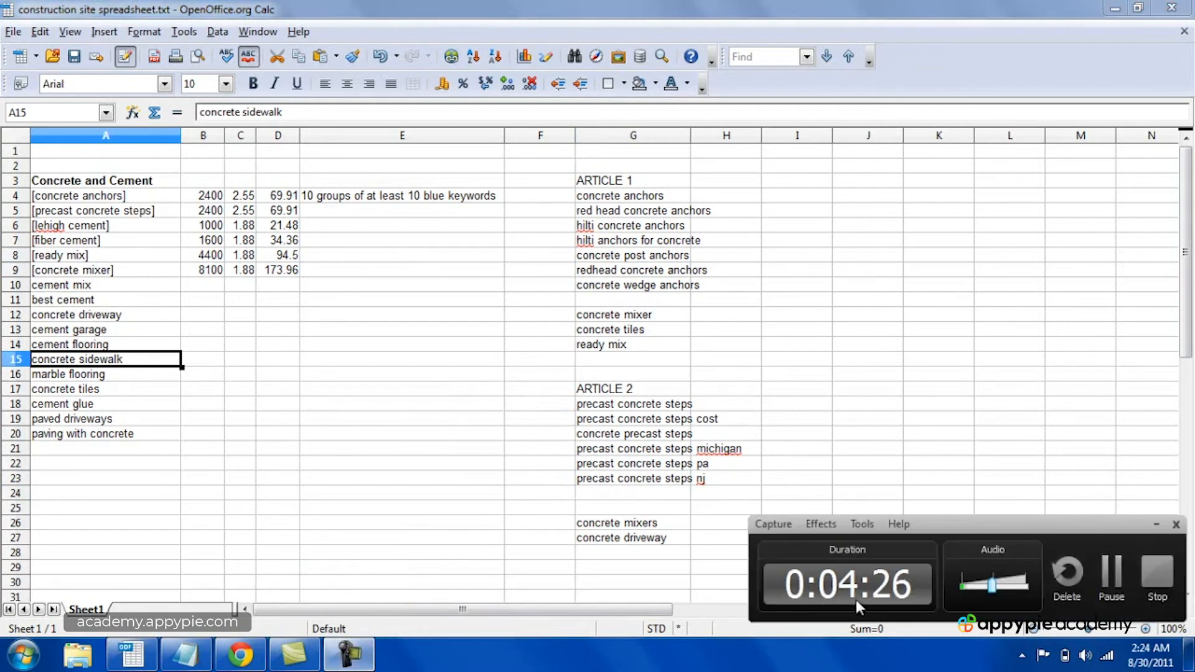
click(1157, 572)
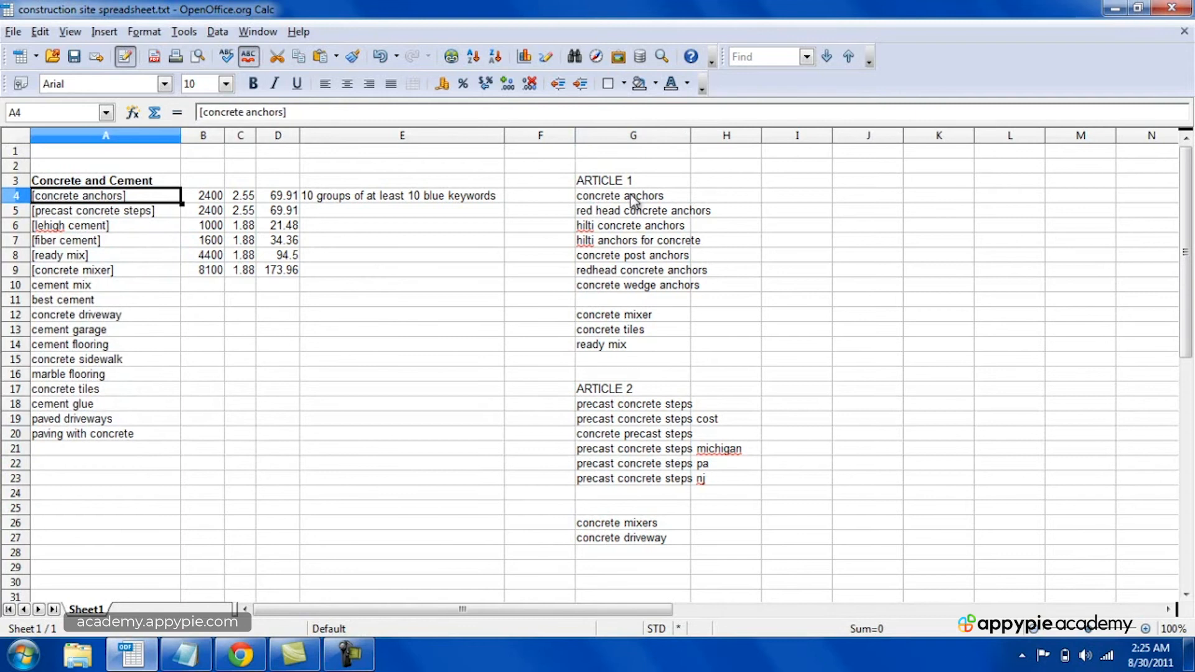
Step: Review the Article 1 keywords in column G, going through the concrete anchors entries between G4 and G10
click(628, 215)
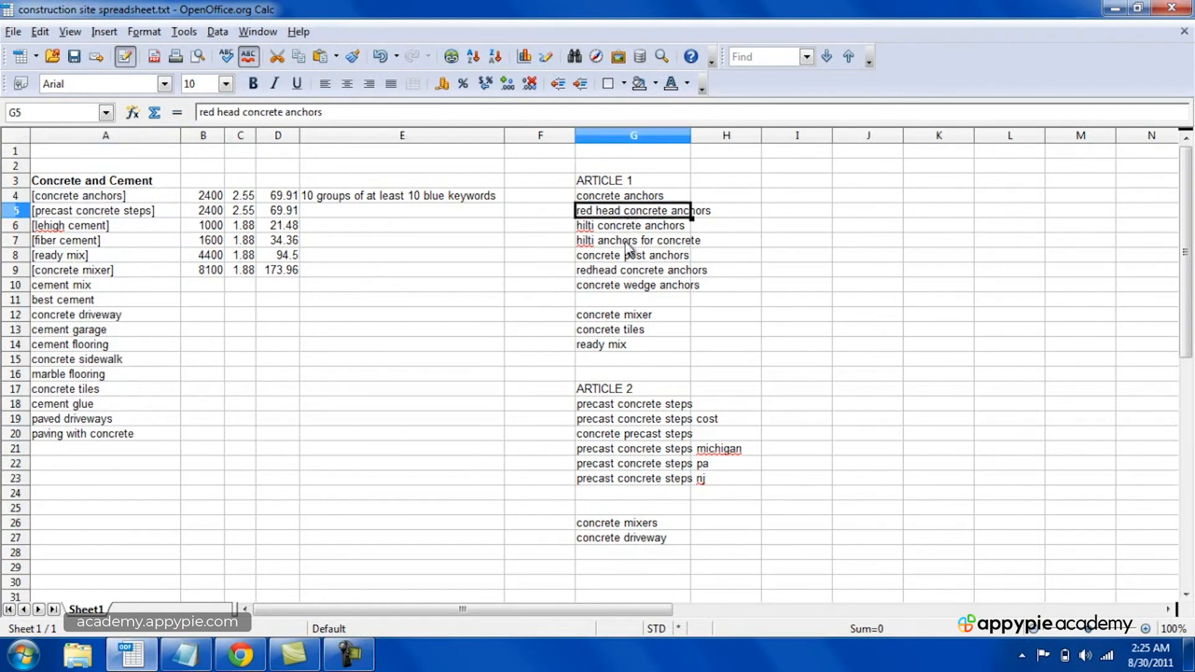
click(628, 243)
click(626, 258)
click(625, 269)
click(628, 288)
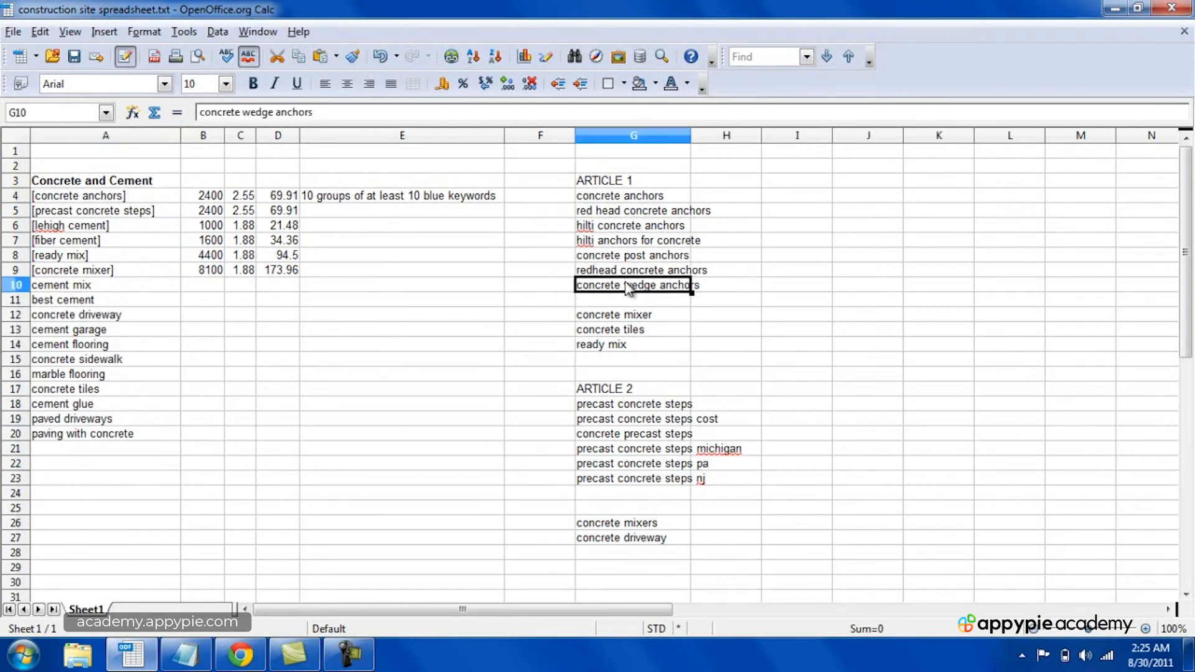
click(628, 197)
click(630, 243)
key(Down)
key(Down)
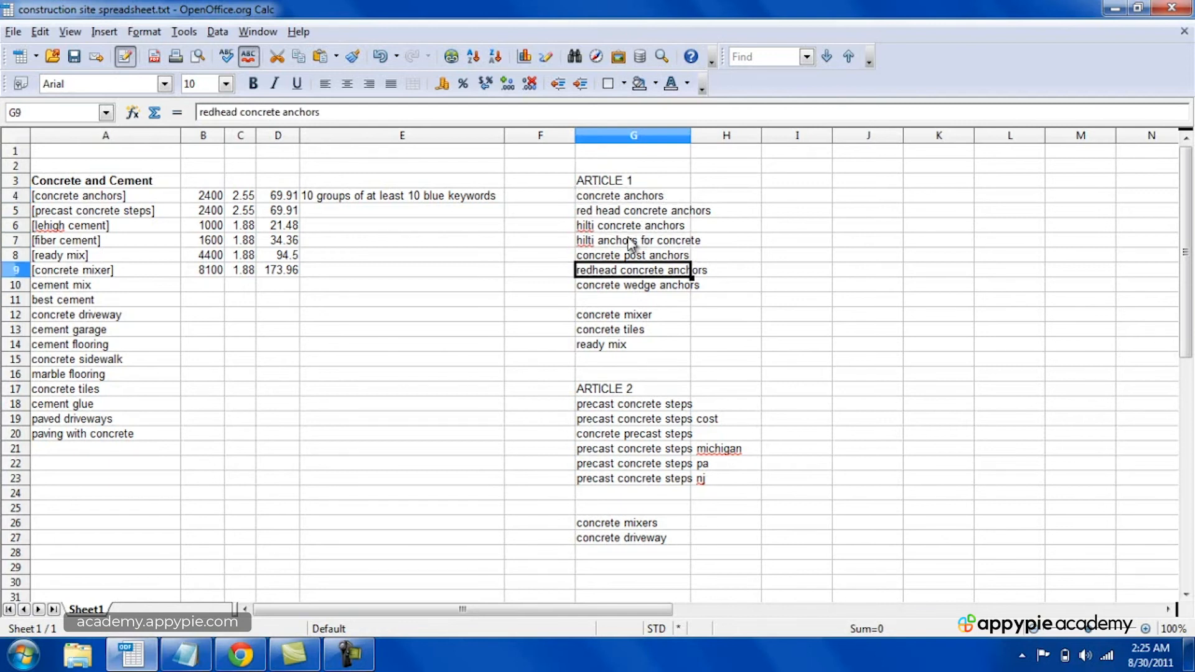
key(Up)
key(Up)
key(Up)
key(Up)
key(Up)
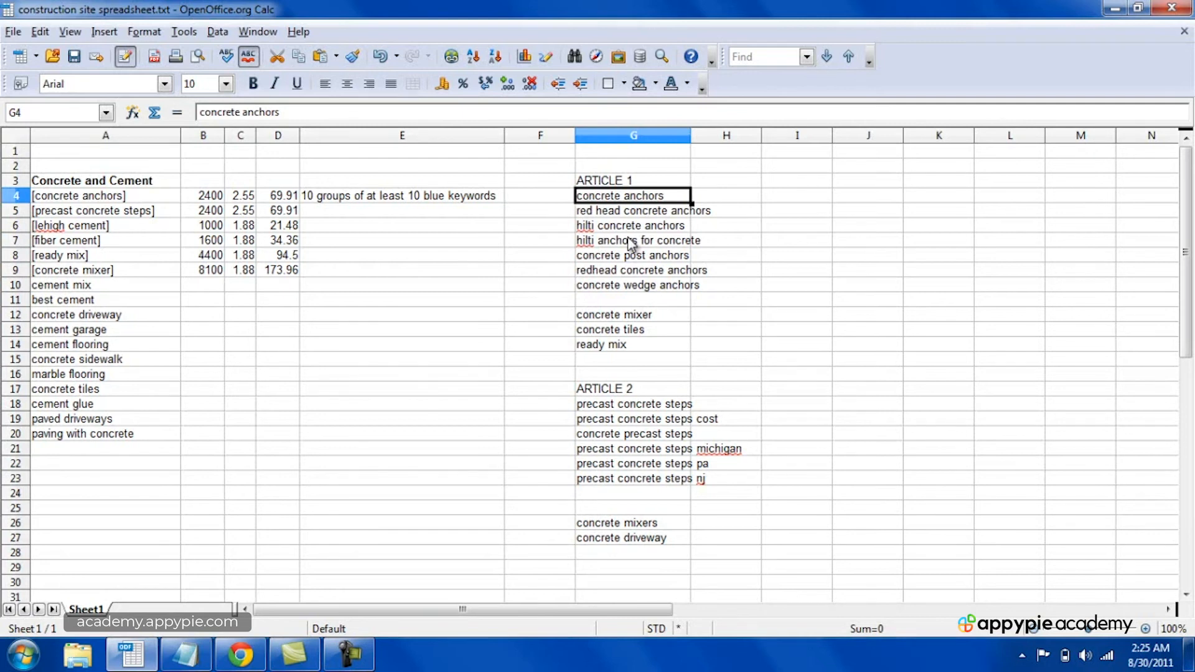
Step: Switch to the Make Money from Home Sample Website in Chrome and open its wp-login.php page
click(240, 655)
click(126, 8)
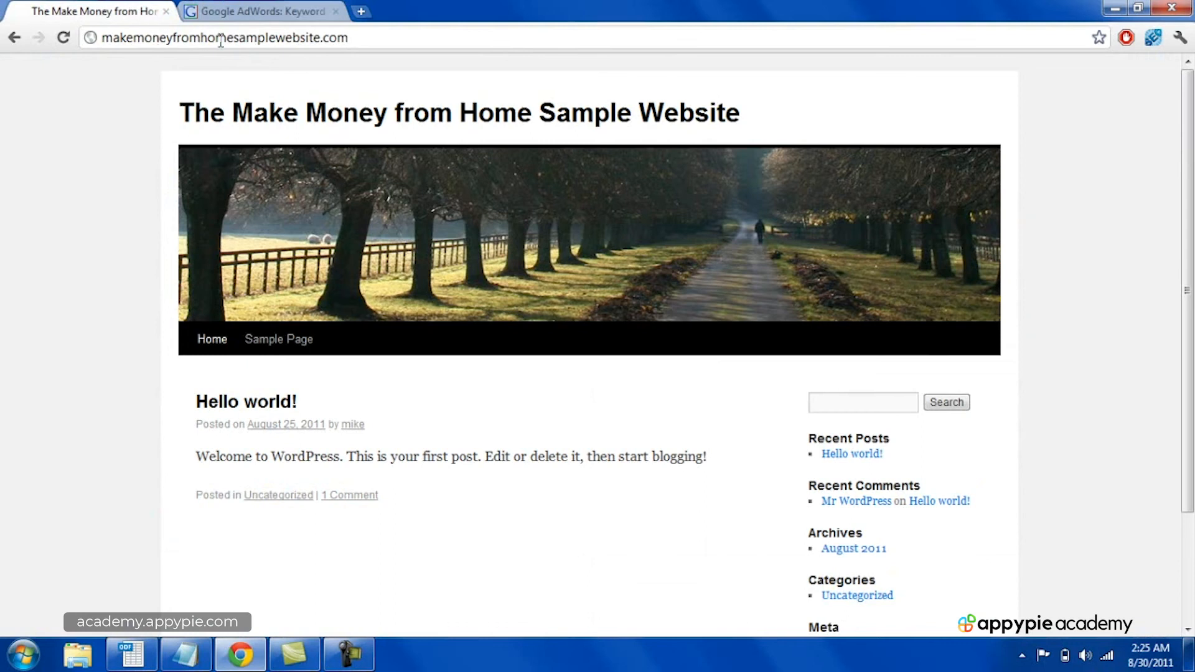
click(359, 41)
click(378, 41)
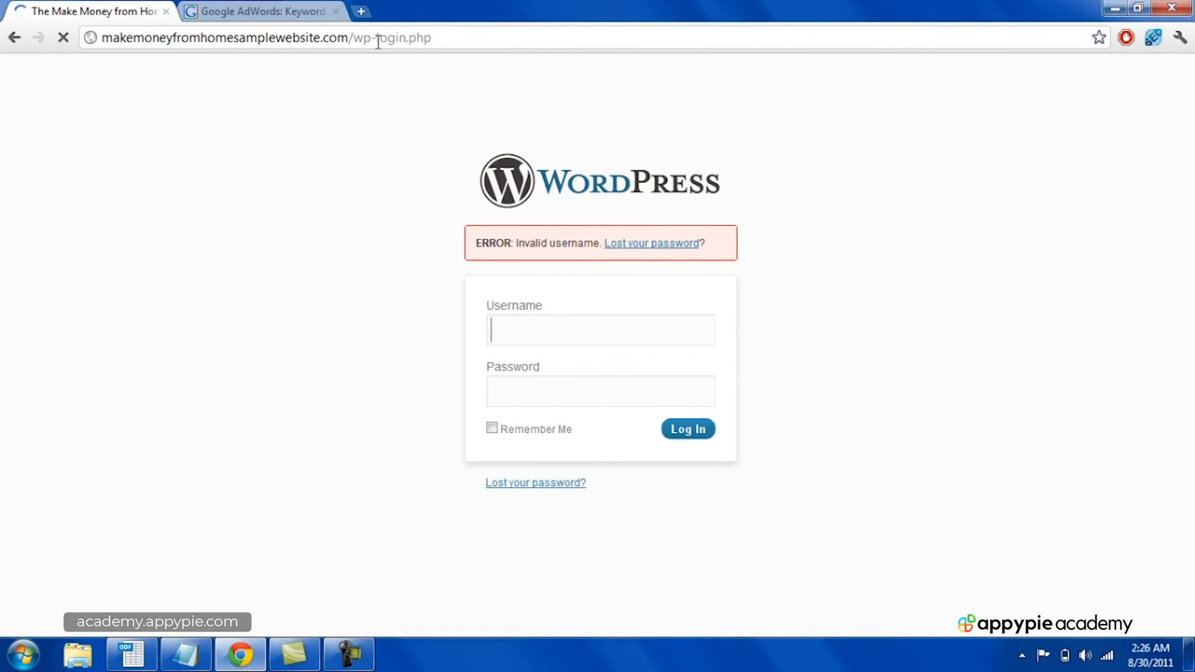
Step: Log in to the WordPress dashboard with the account username and password
click(525, 340)
text(musica9999)
key(Tab)
text(************)
key(Return)
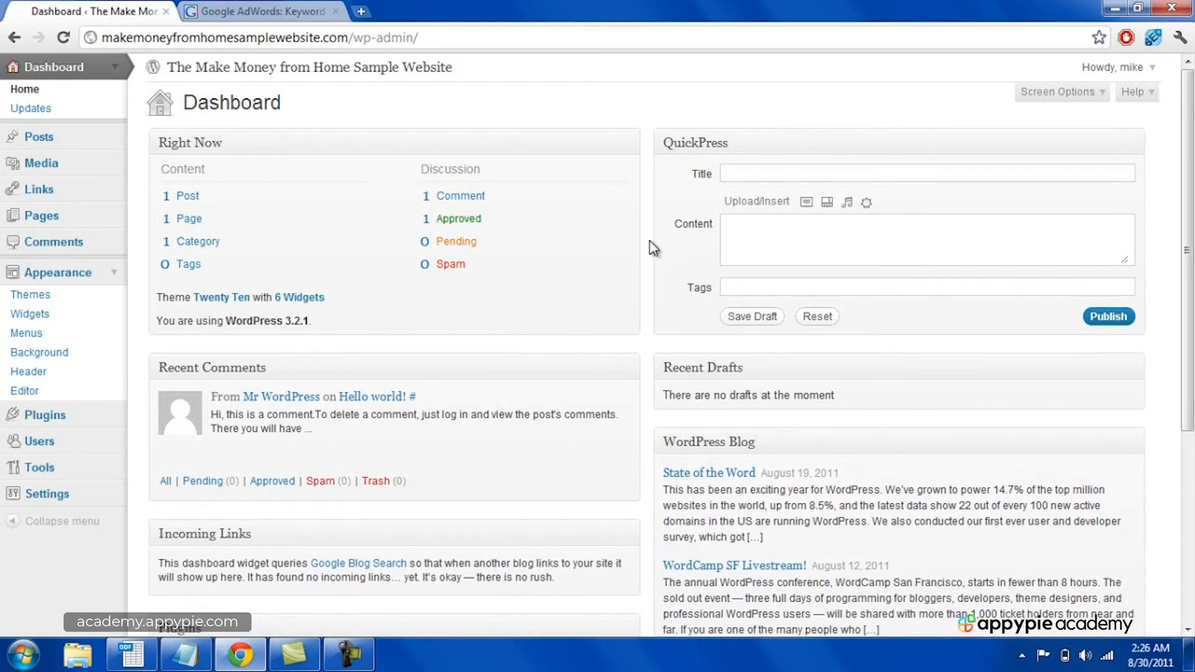
Step: Go to the theme installation page under Appearance and search for the "mantra" theme
click(37, 296)
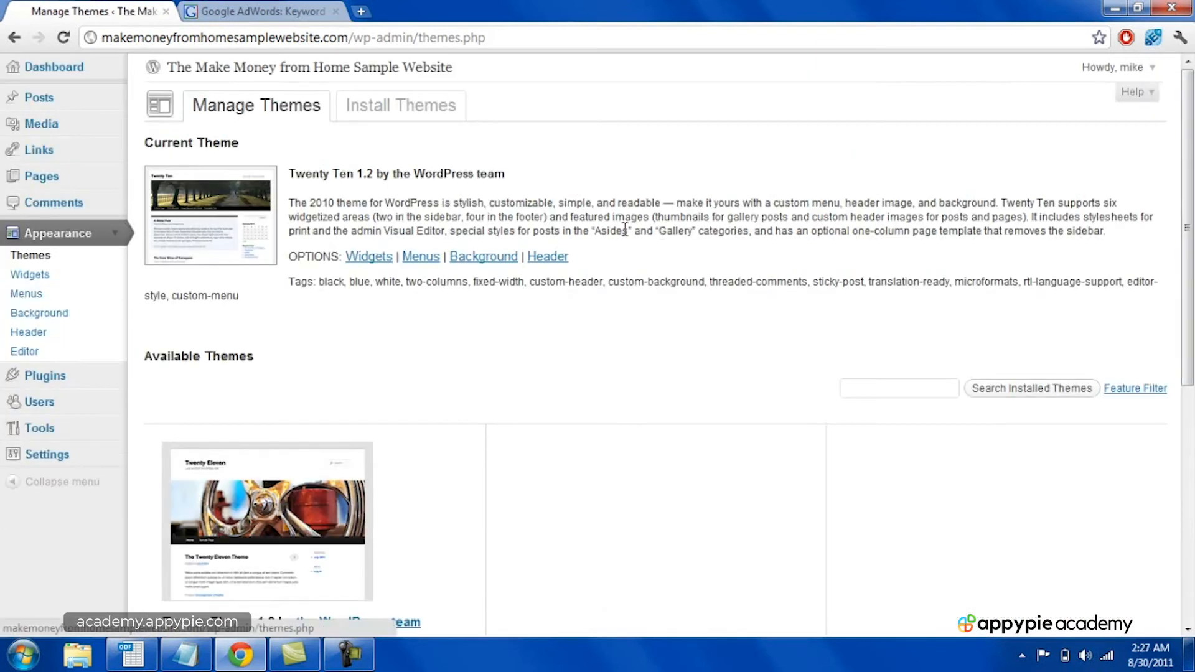
click(424, 122)
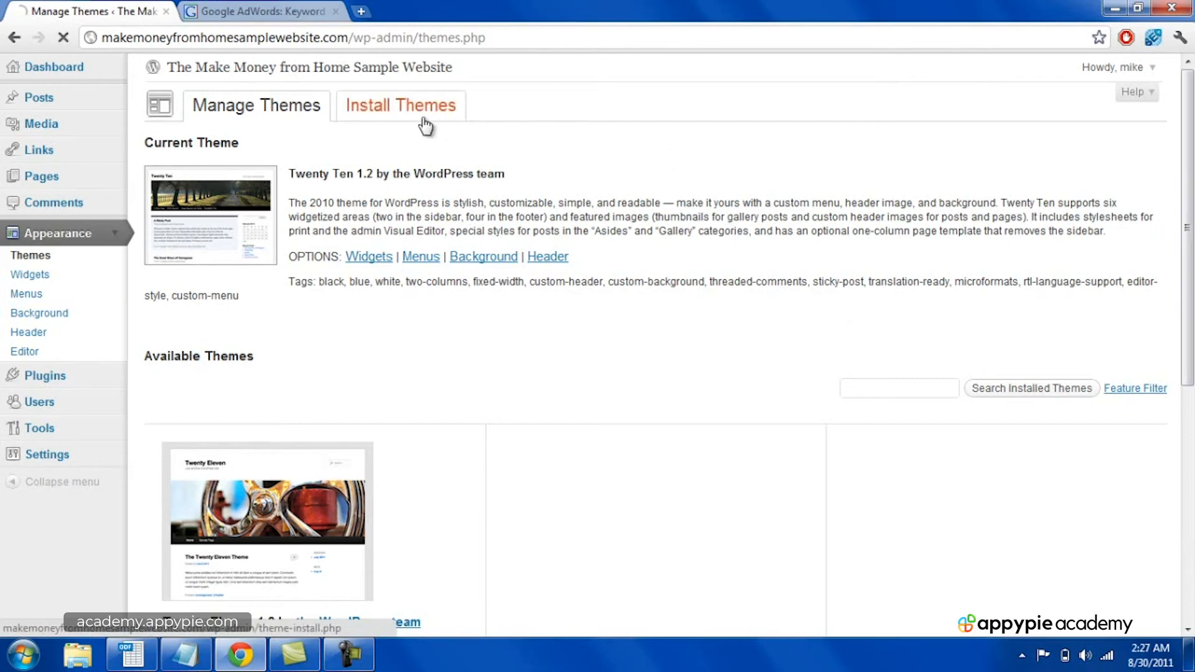
click(315, 194)
text(mantra)
key(Return)
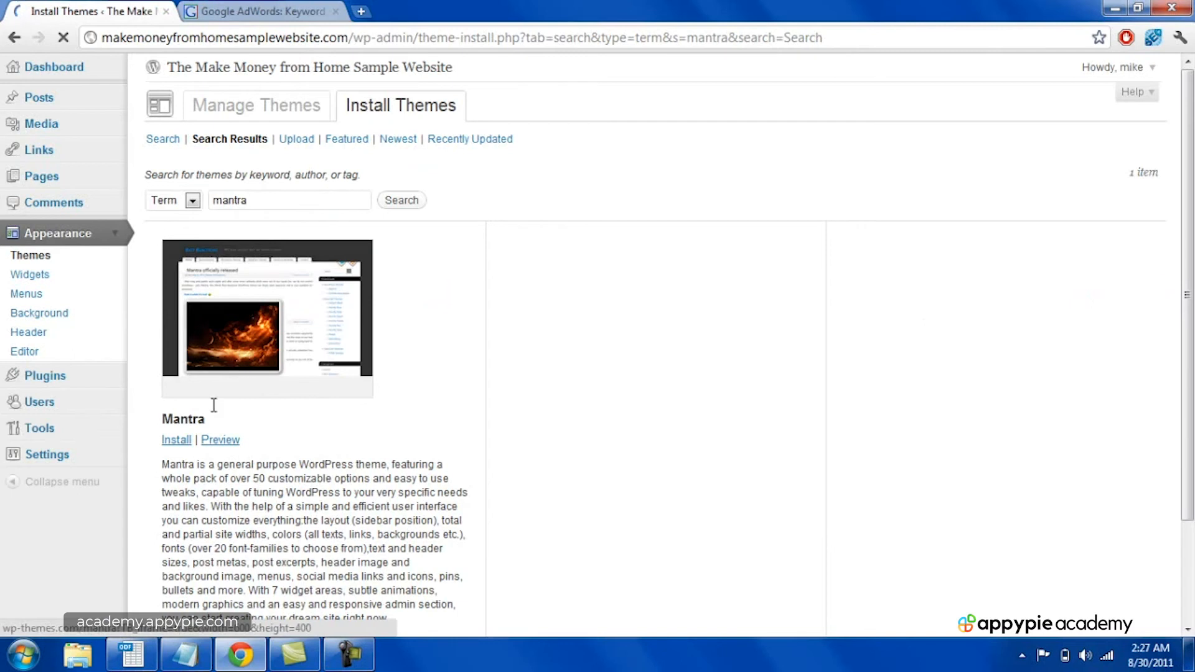
Step: Install and activate the Mantra theme, and open the sample website in a new browser tab to view it
click(177, 441)
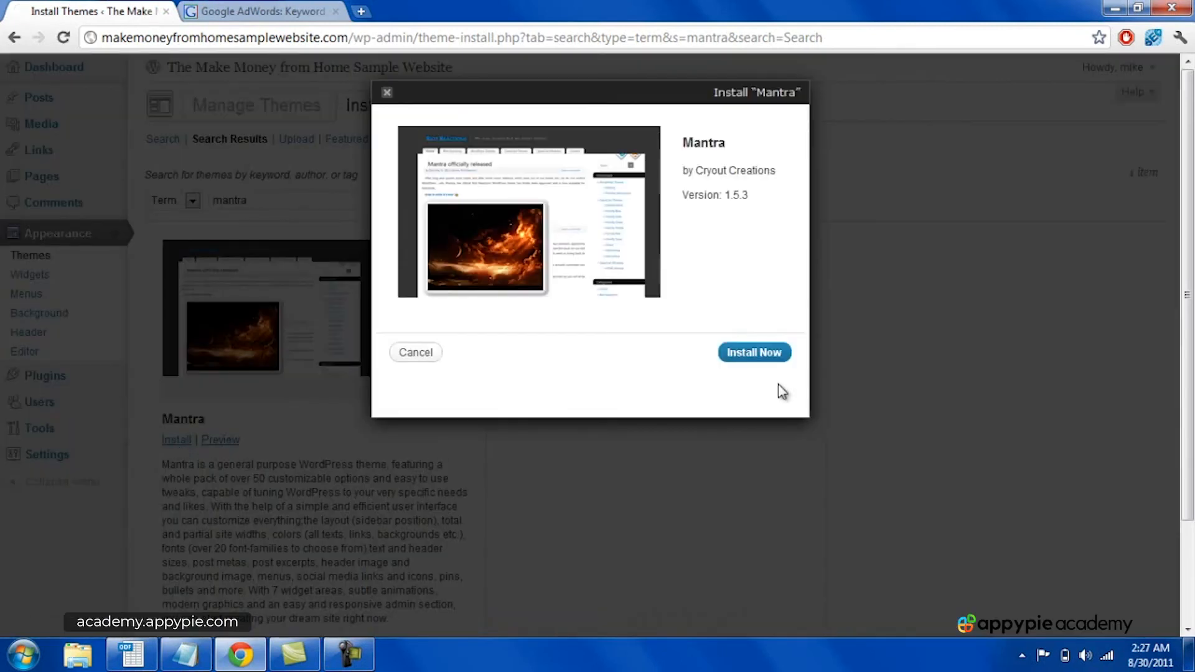
click(762, 353)
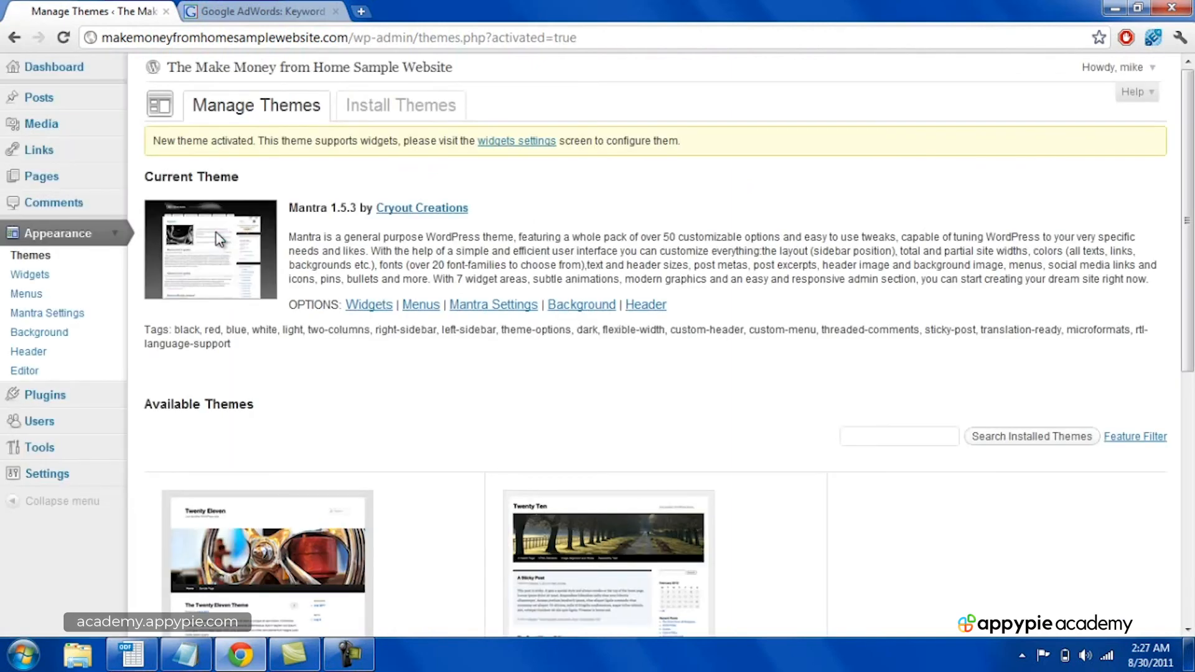
right_click(313, 71)
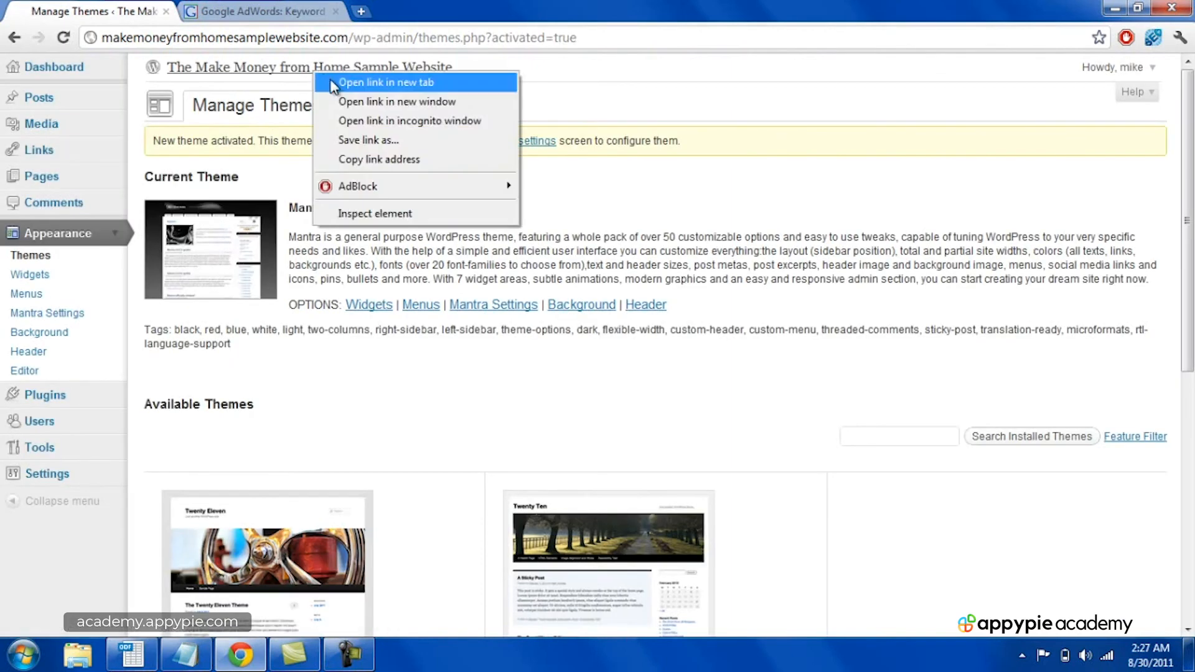
click(334, 83)
click(246, 11)
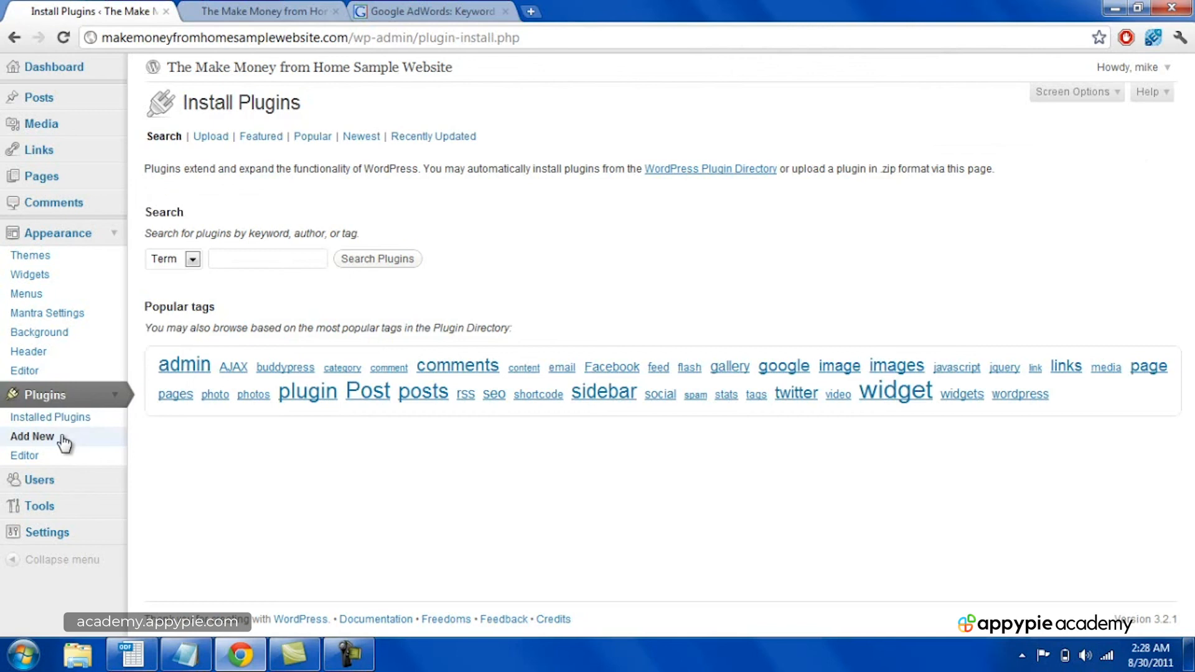
Step: Search the plugin directory for "contact form 7" and install and activate the Contact Form 7 plugin
click(253, 262)
text(conta)
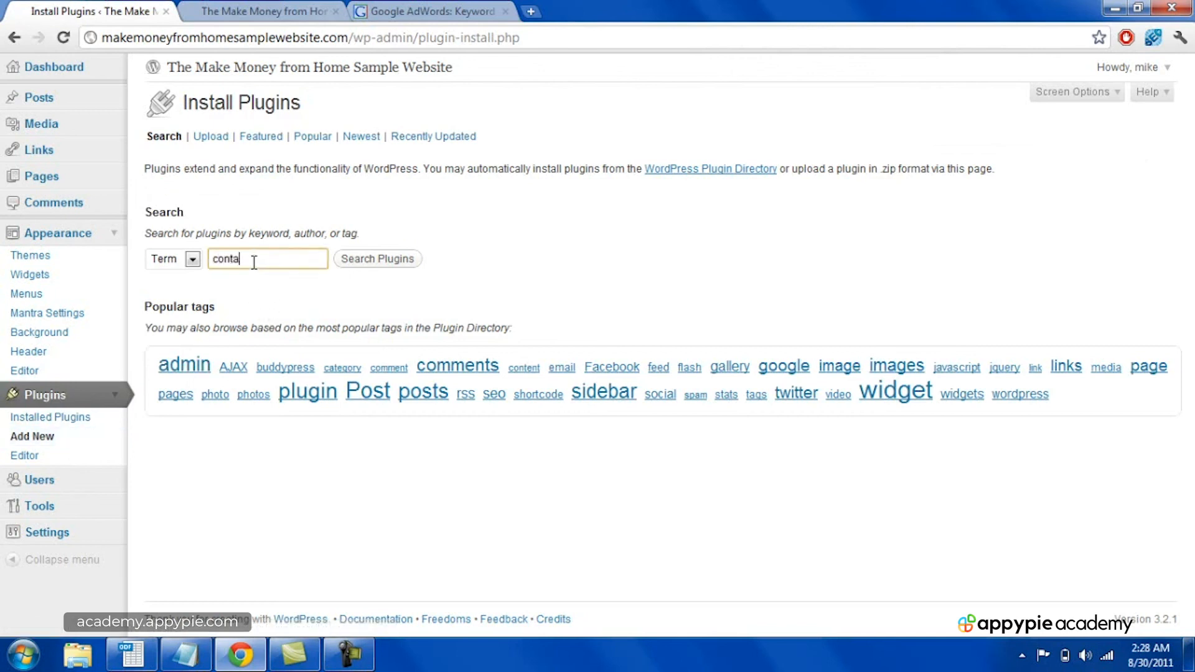
text(ct form)
click(364, 258)
click(299, 175)
text(7)
key(Return)
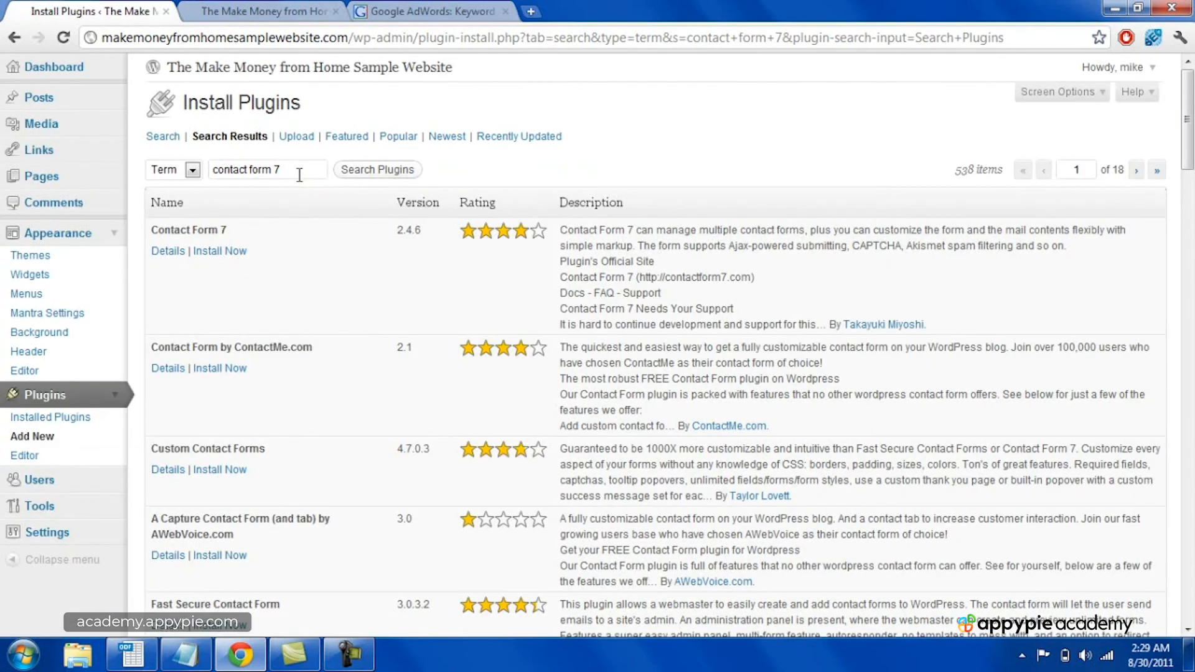
click(208, 253)
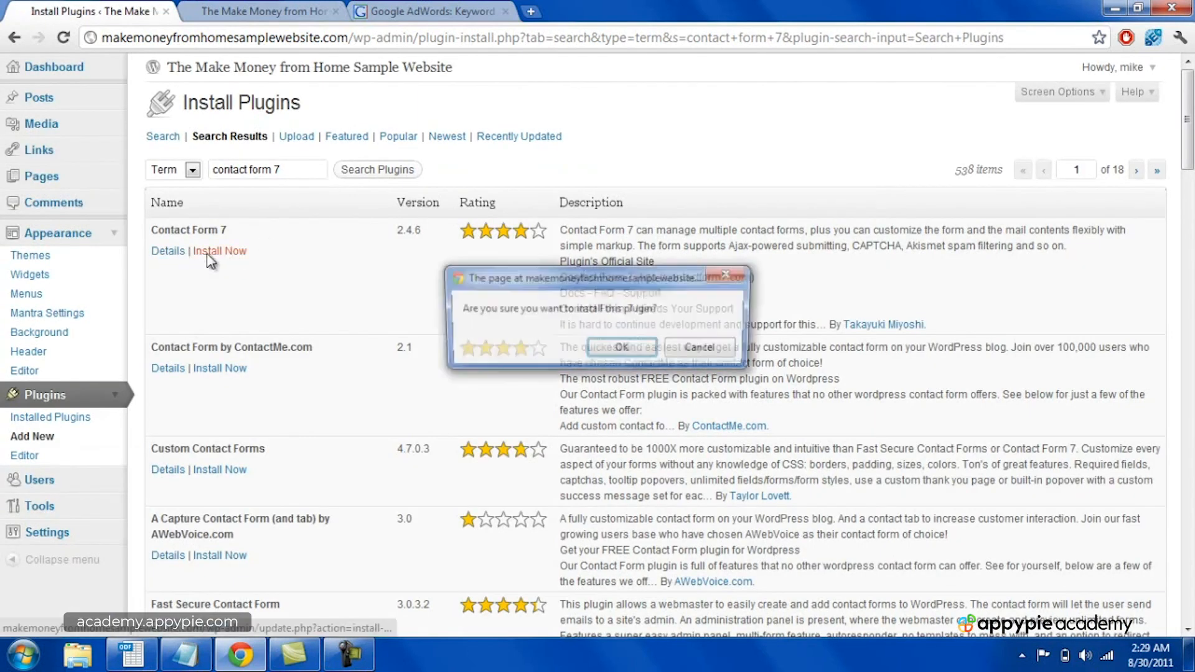
click(619, 349)
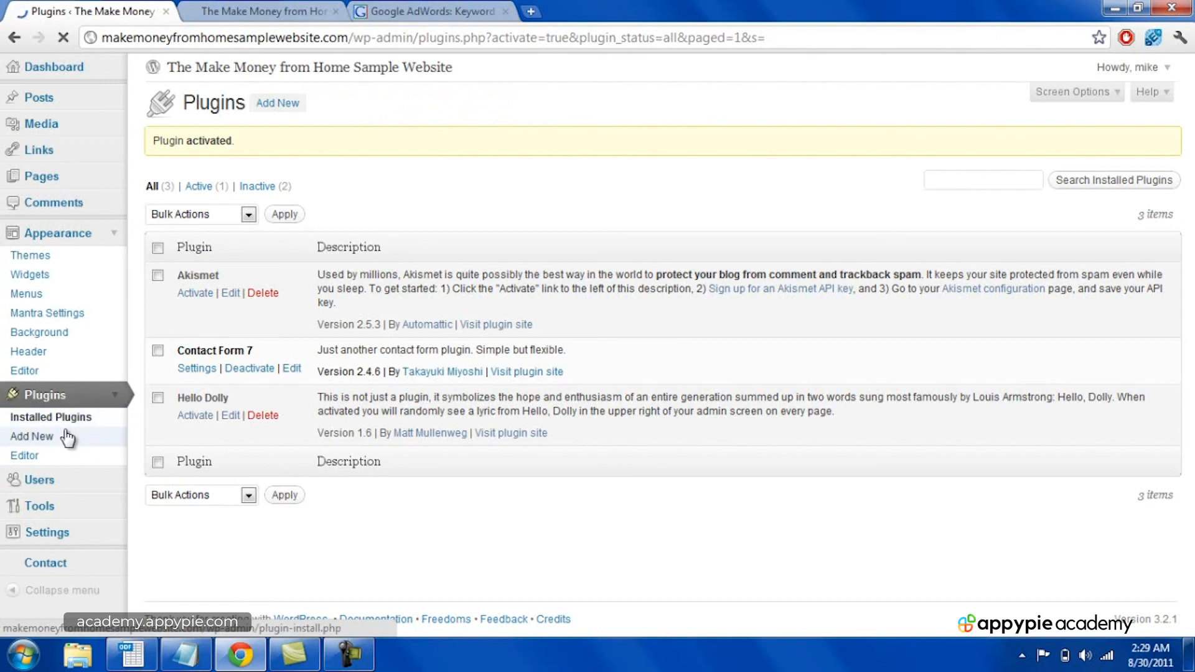
Step: Search for "all in one seo pack" among new plugins and install and activate the All in One SEO Pack plugin
click(68, 438)
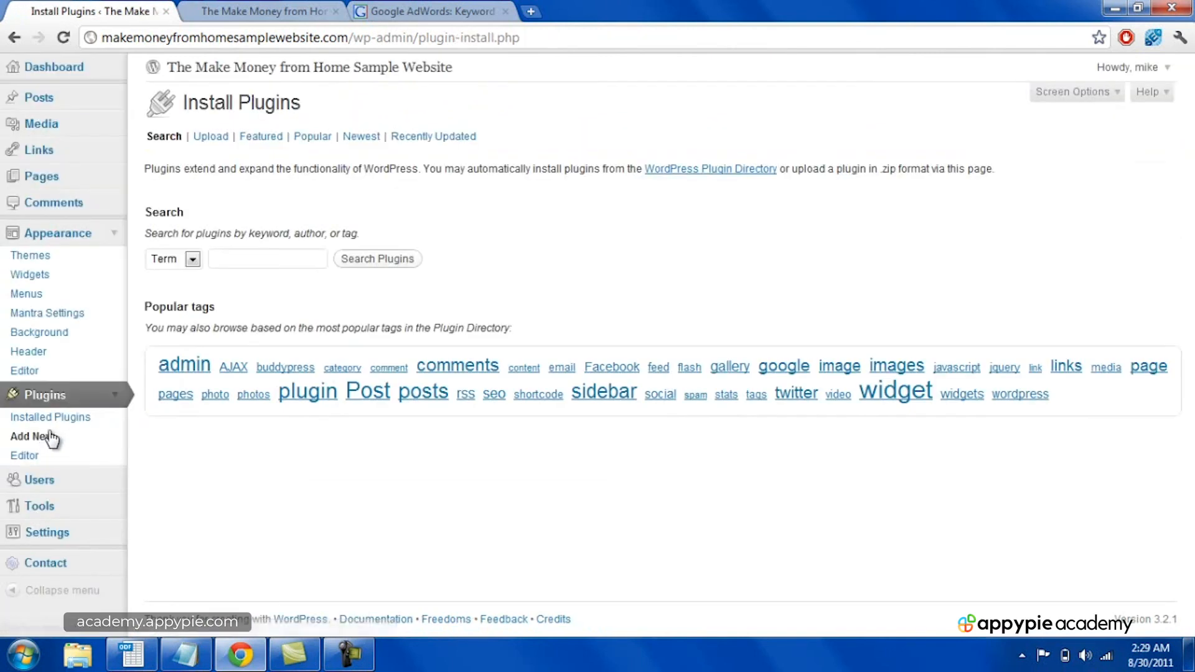
click(268, 259)
text(all in one seo pack)
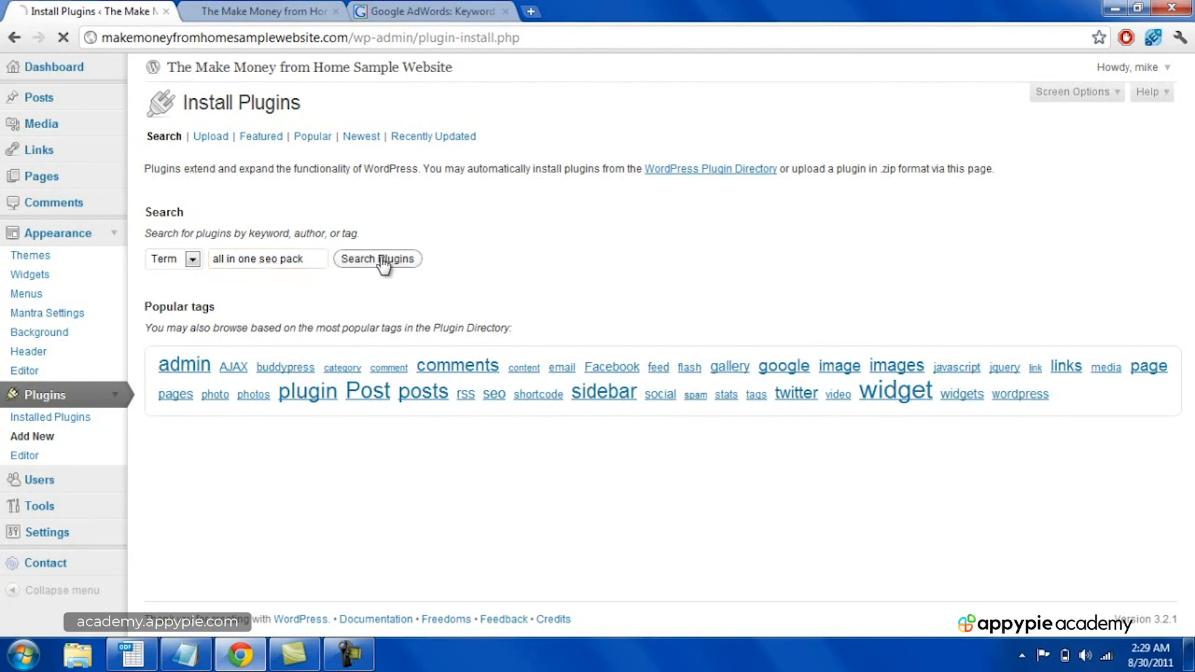
click(382, 260)
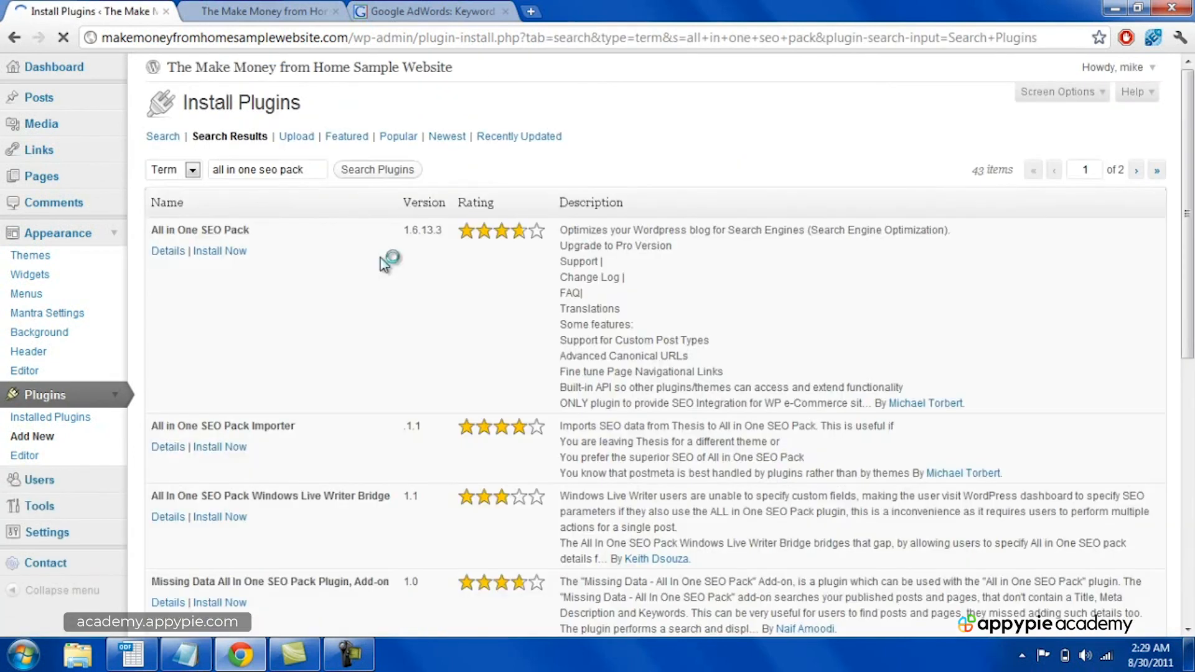
click(217, 252)
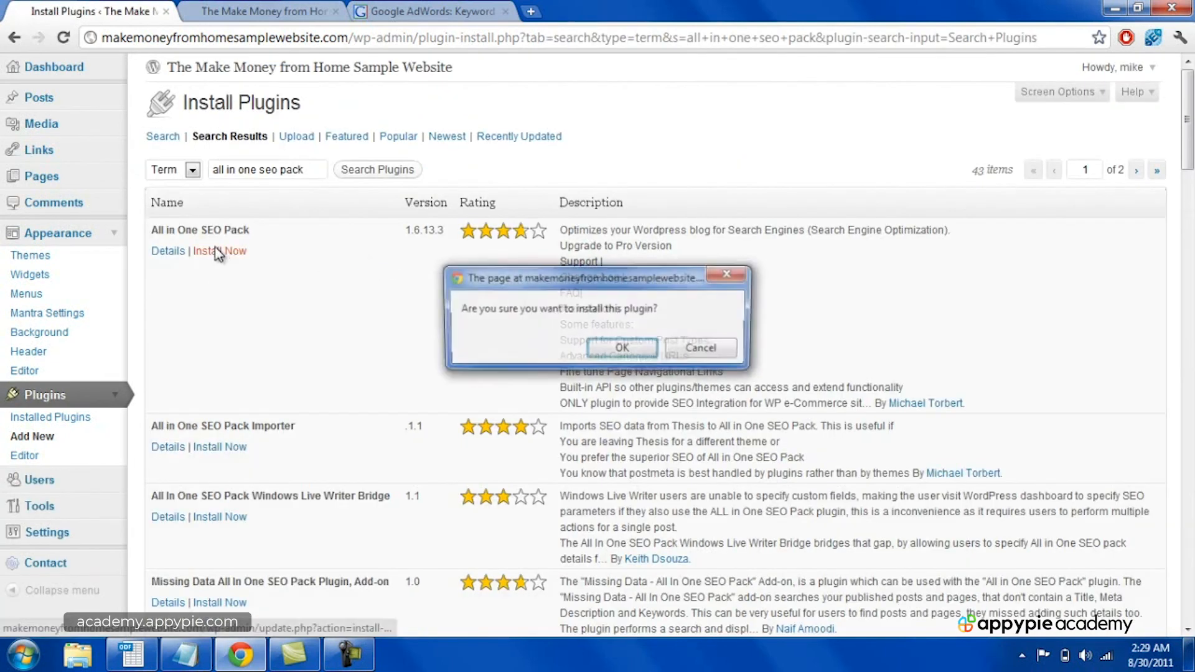
click(623, 349)
click(194, 234)
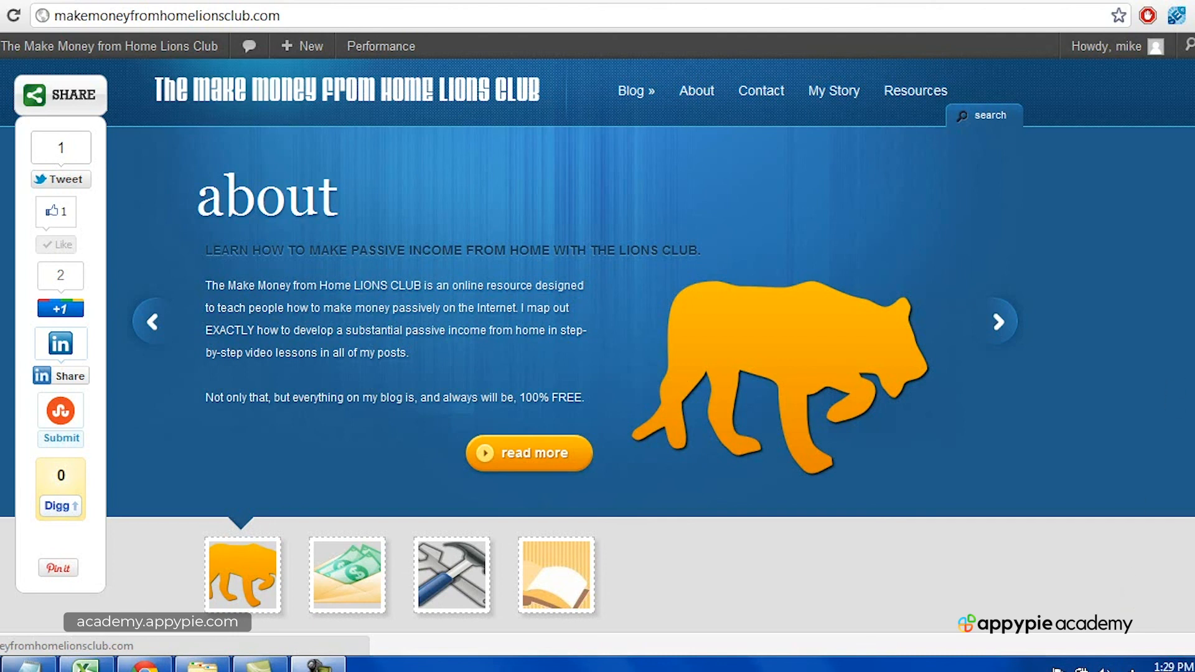
scroll(597, 358, down, 8)
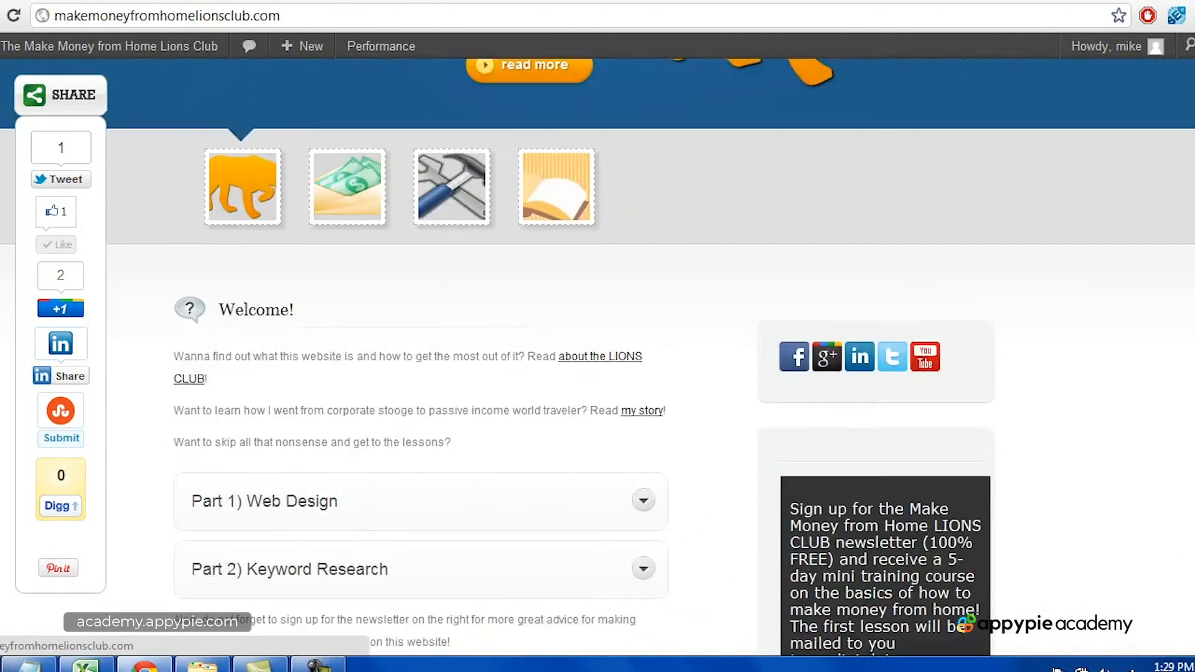
scroll(1052, 265, down, 2)
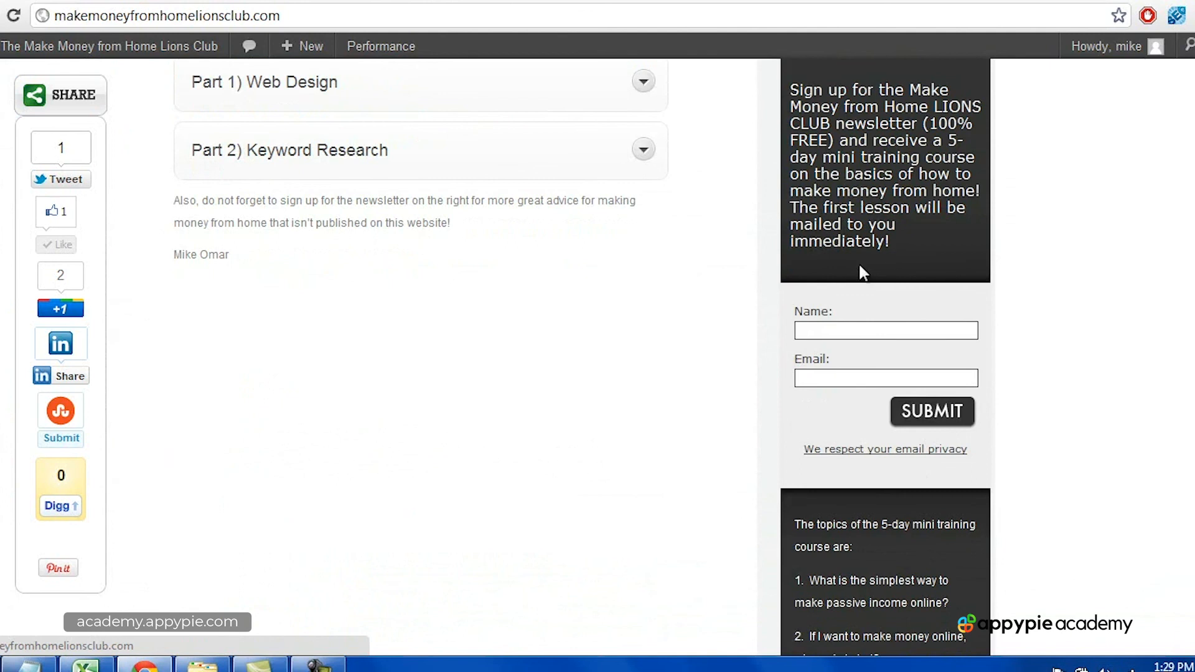
scroll(1173, 343, up, 10)
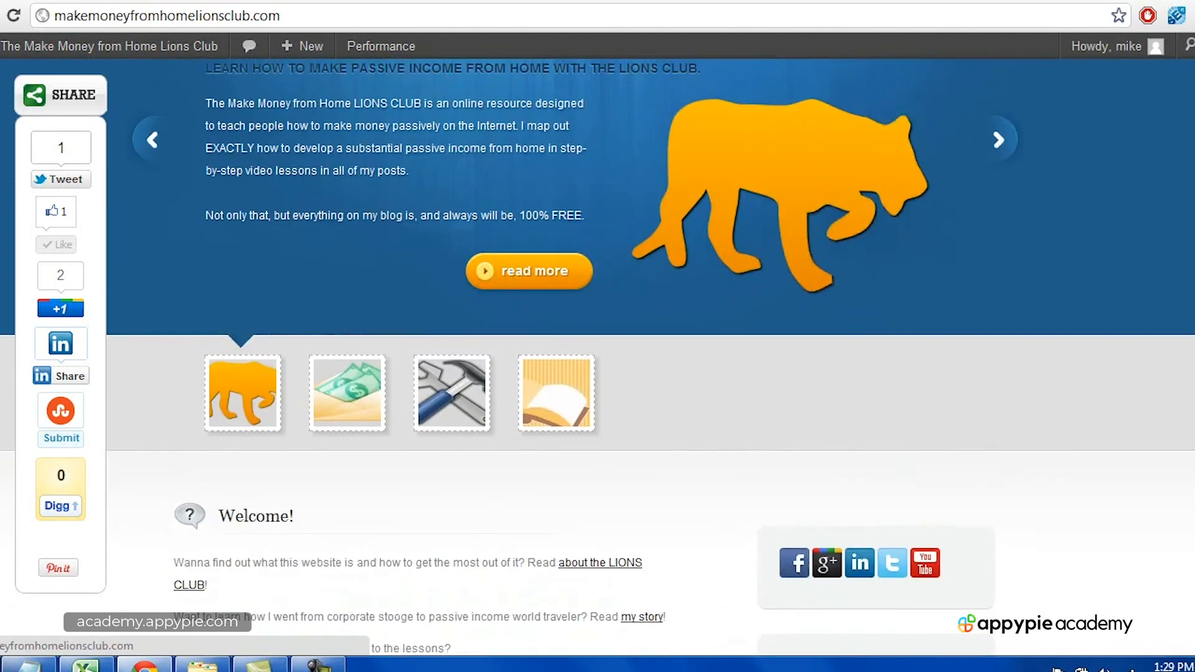